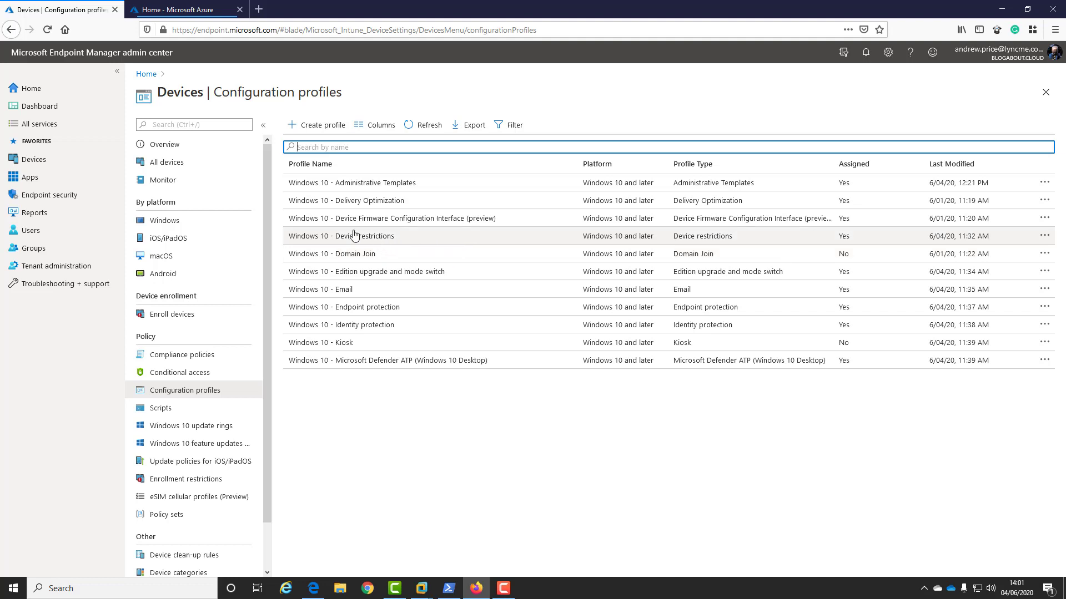
Step: Start a new configuration profile for the Windows 10 and later platform with the Device restrictions profile type
click(306, 127)
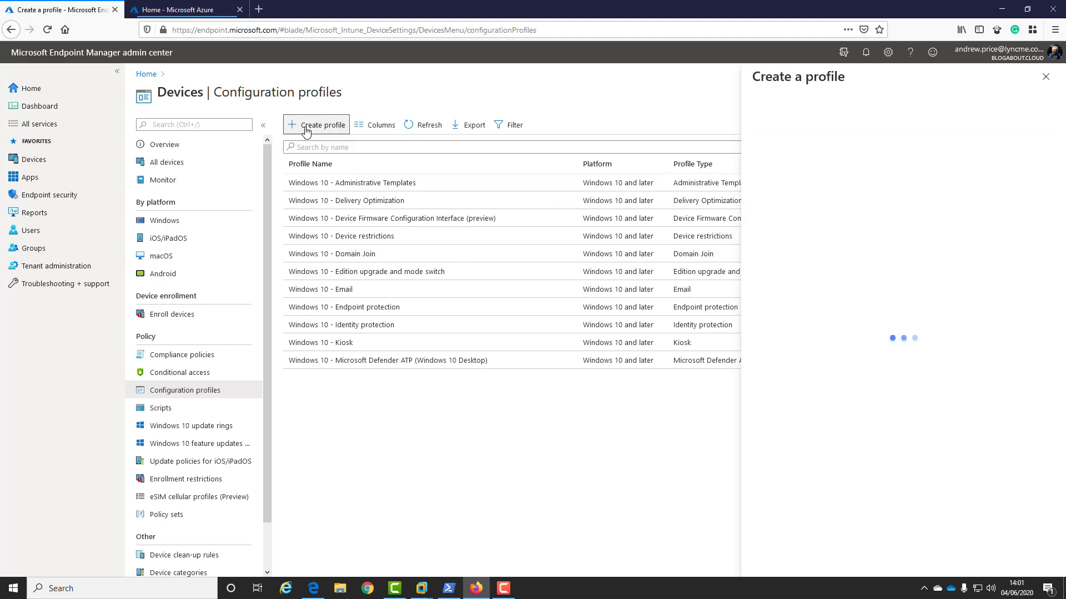
click(812, 130)
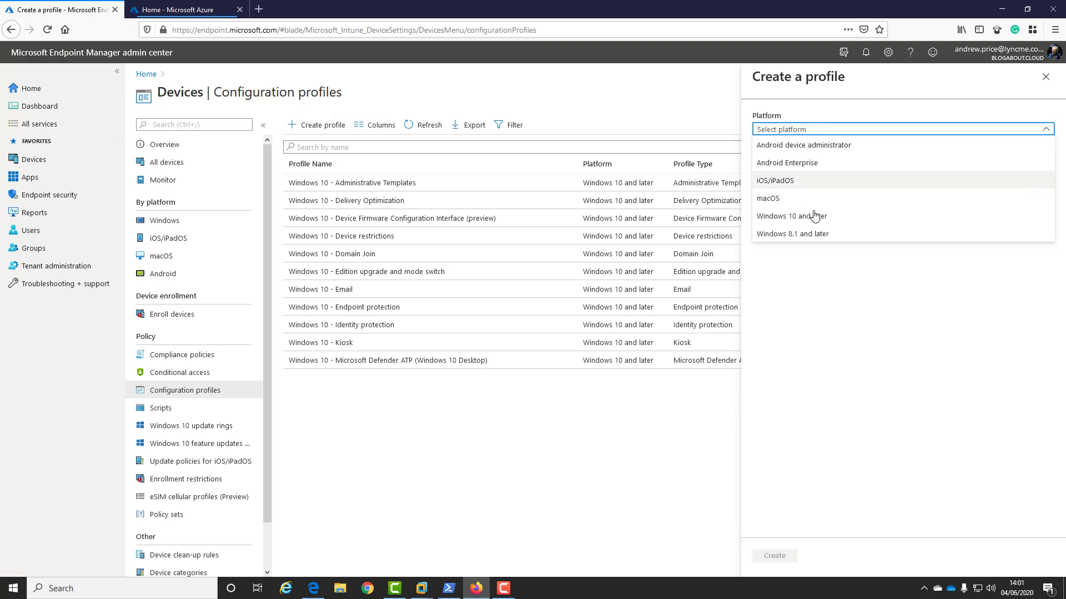
click(783, 217)
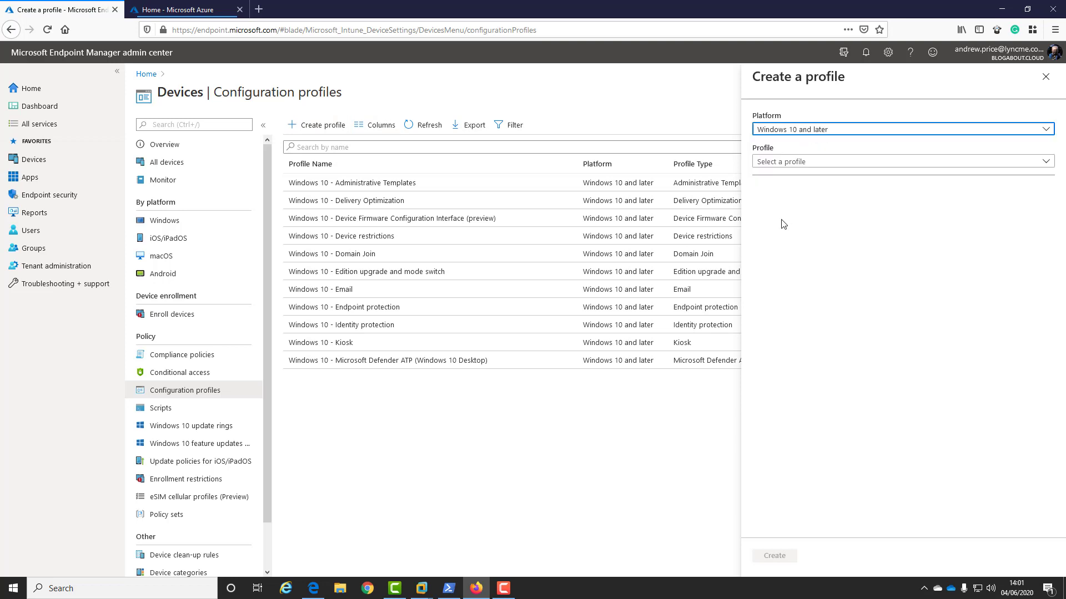
click(822, 162)
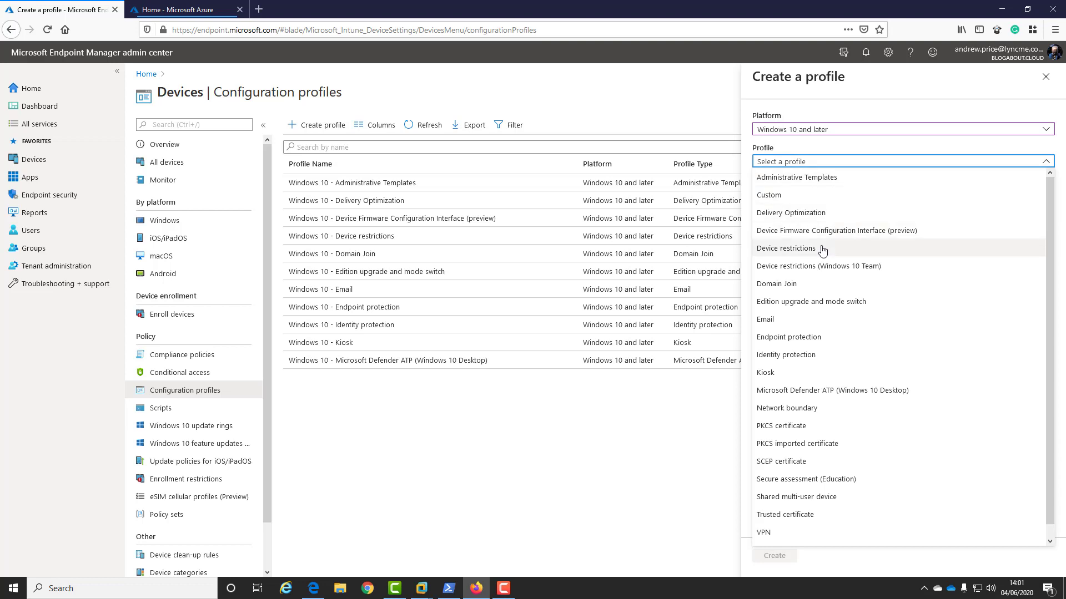
click(780, 249)
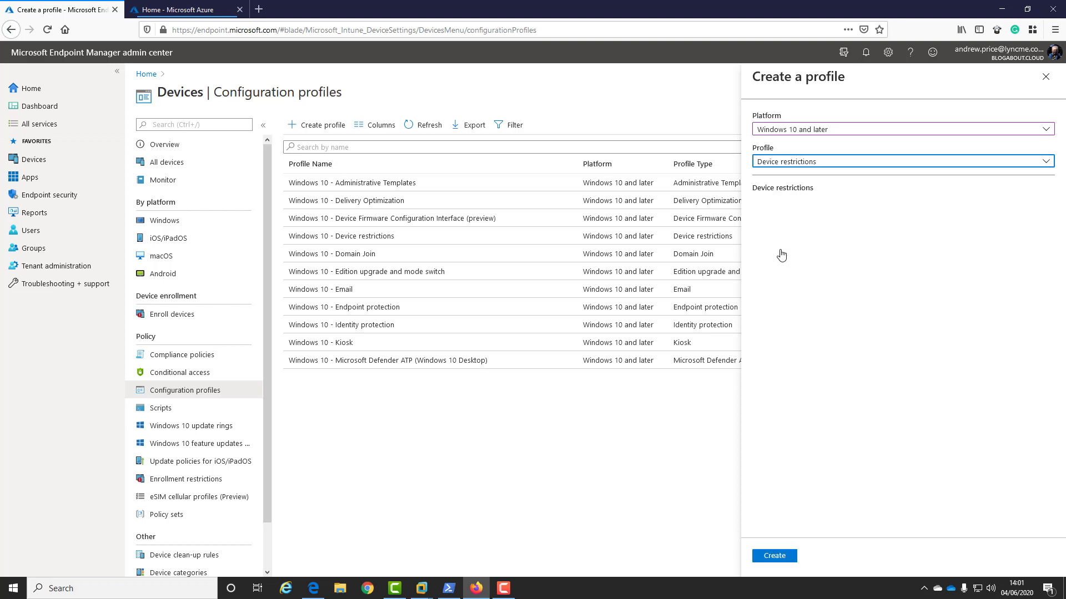
click(773, 556)
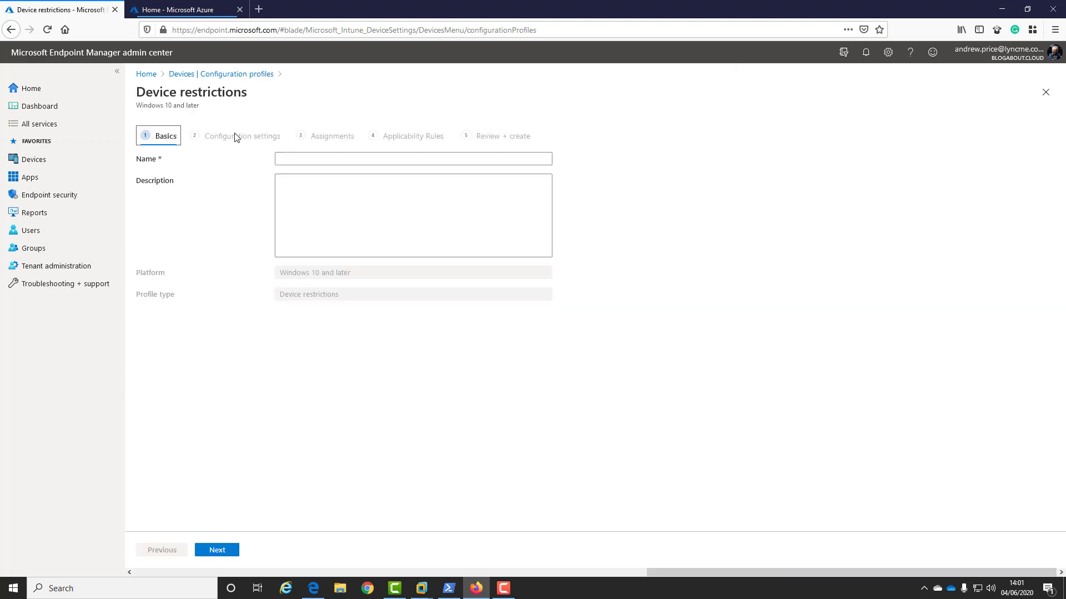
Step: Name the profile "Windows 10 - Desktop and Lockscreen Background", leave the description empty and continue to the configuration settings
click(338, 159)
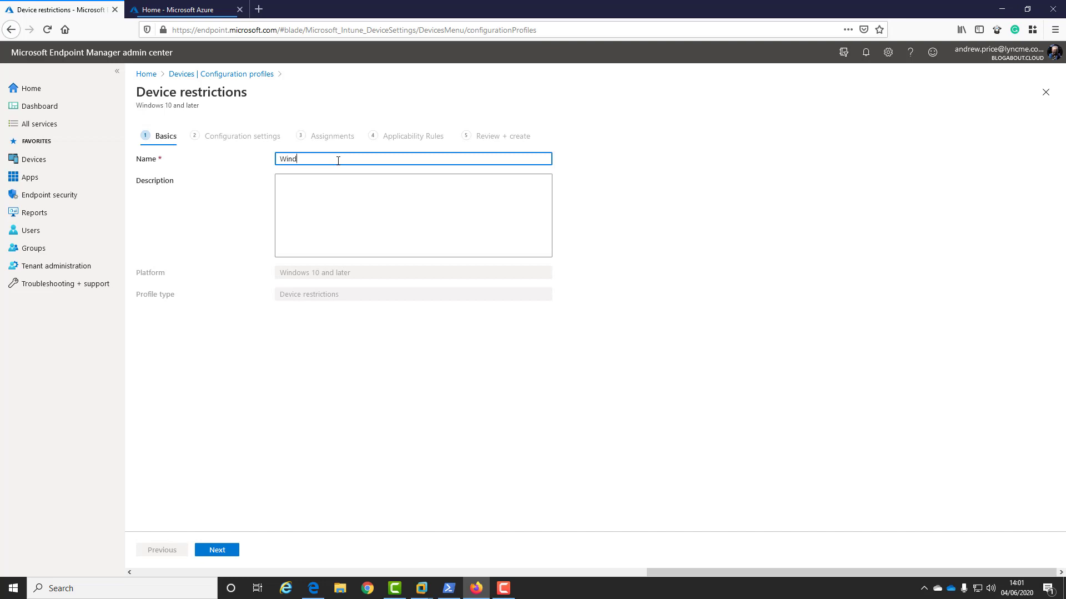
text(Windows 10 - Desktop and Lockscreen Background)
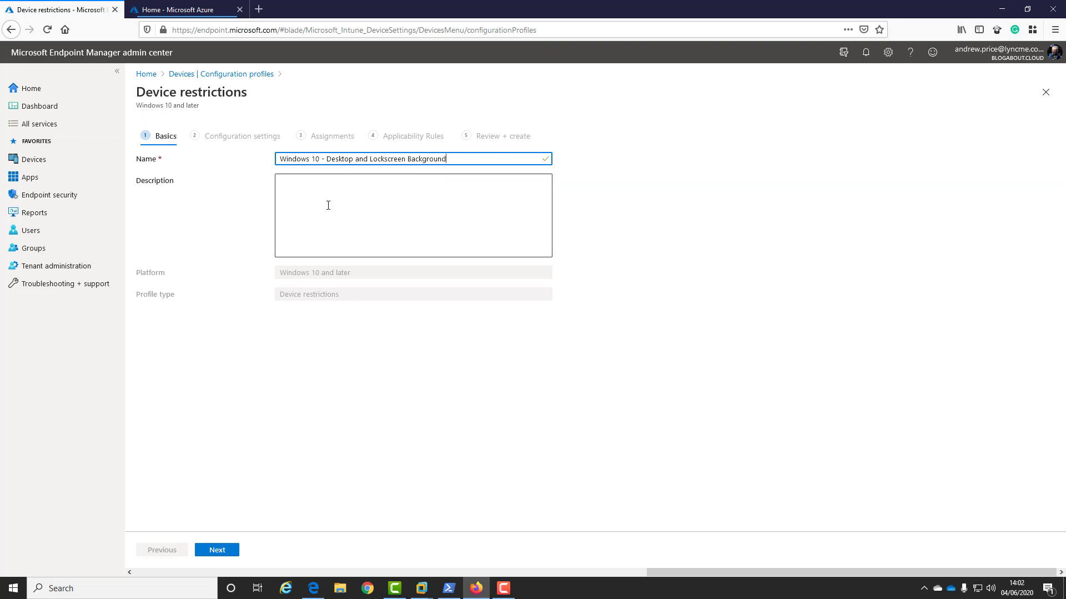
click(414, 186)
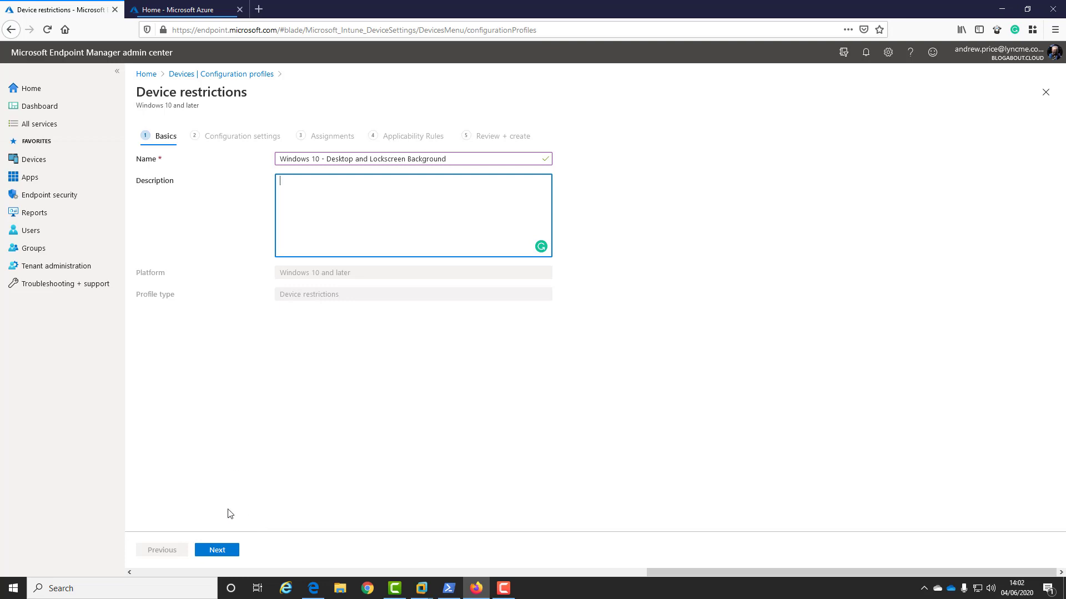
click(216, 549)
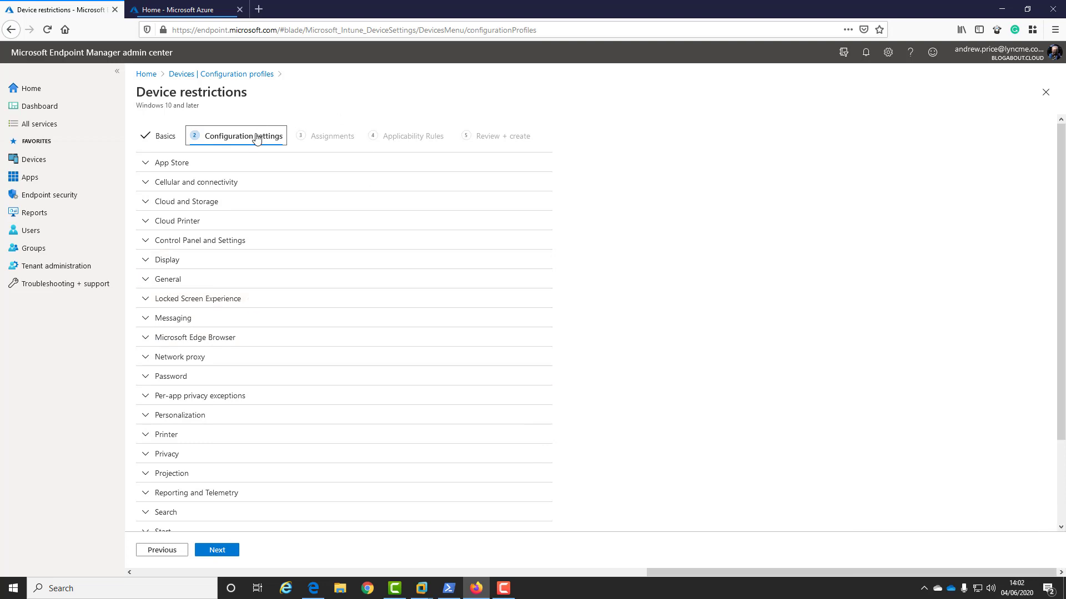
Step: Expand the Locked Screen Experience and Personalization settings to reach their picture URL fields
click(244, 301)
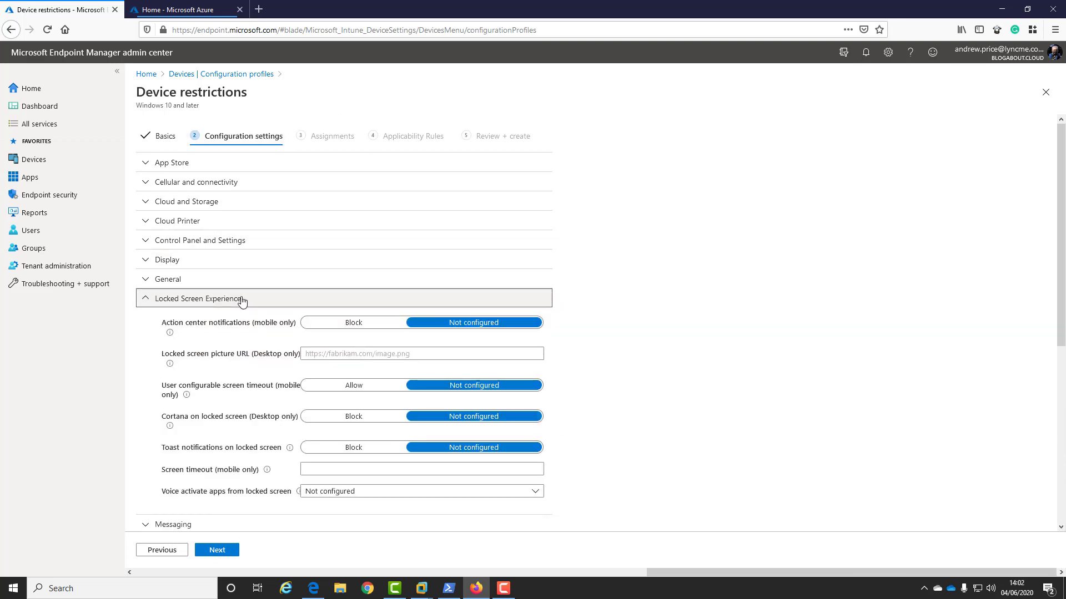
click(339, 359)
scroll(266, 361, down, 3)
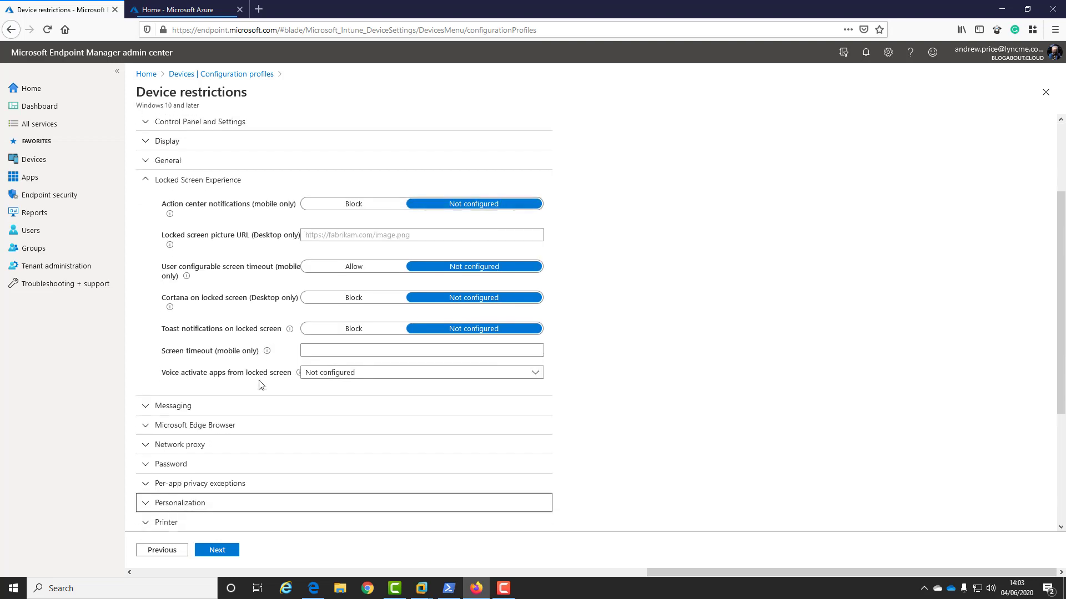
scroll(261, 385, up, 1)
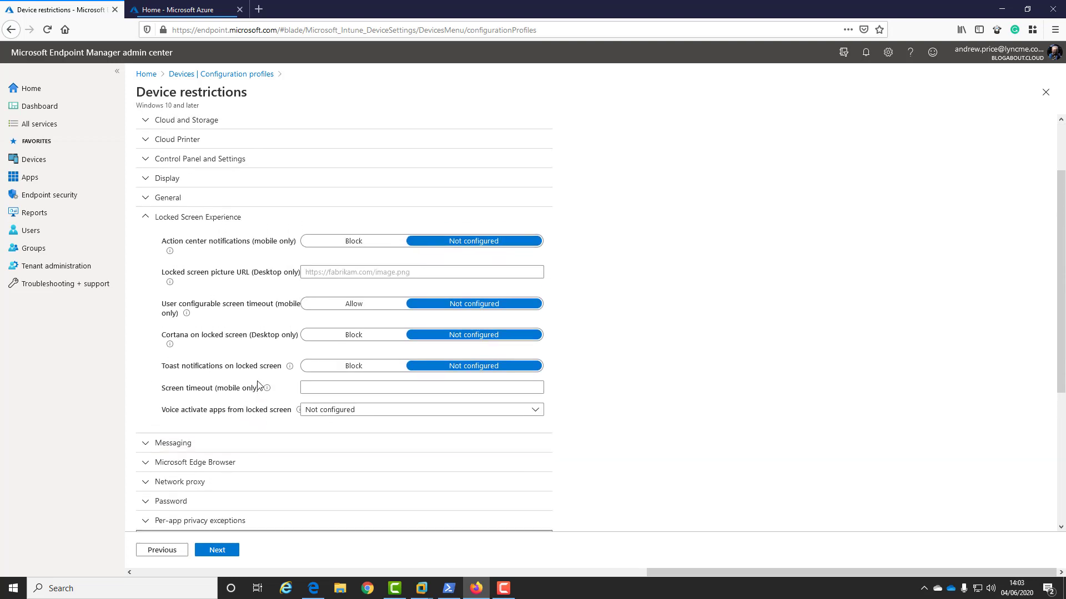
scroll(255, 384, down, 3)
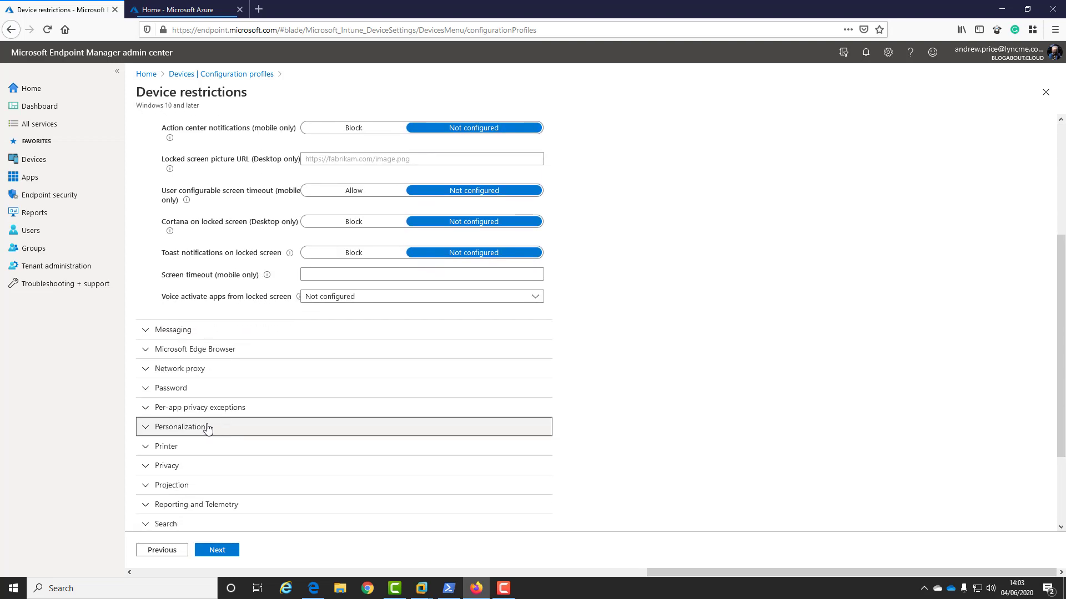
click(210, 428)
scroll(416, 370, down, 2)
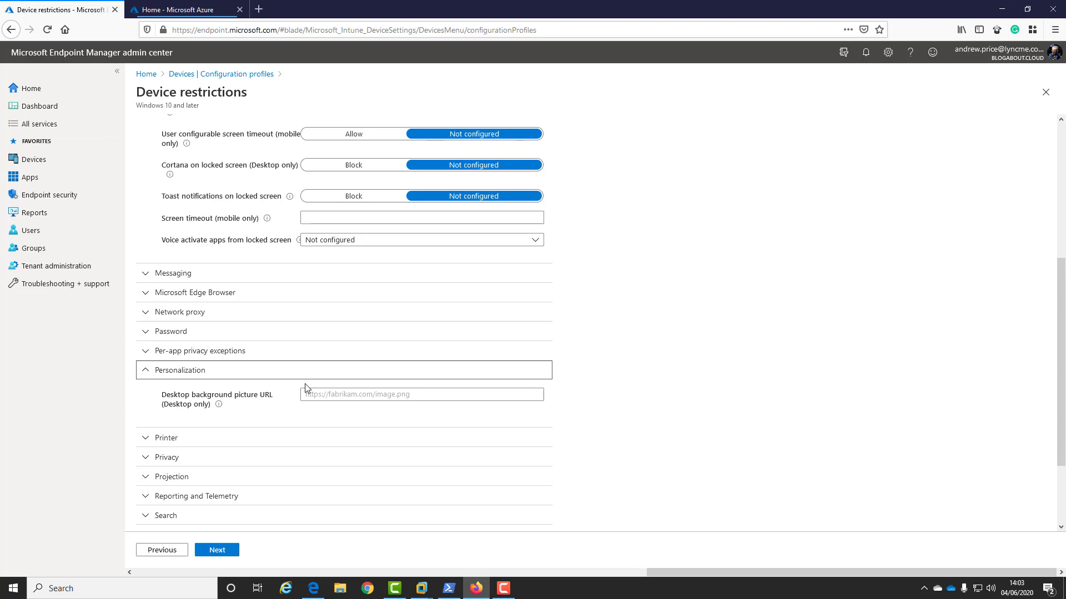
Step: Switch to the Azure portal and copy the URL of BullRing-Desktop.jpg from the Images folder of the blogaboutcloud storage account's intuneblogaboutcloud container
click(178, 9)
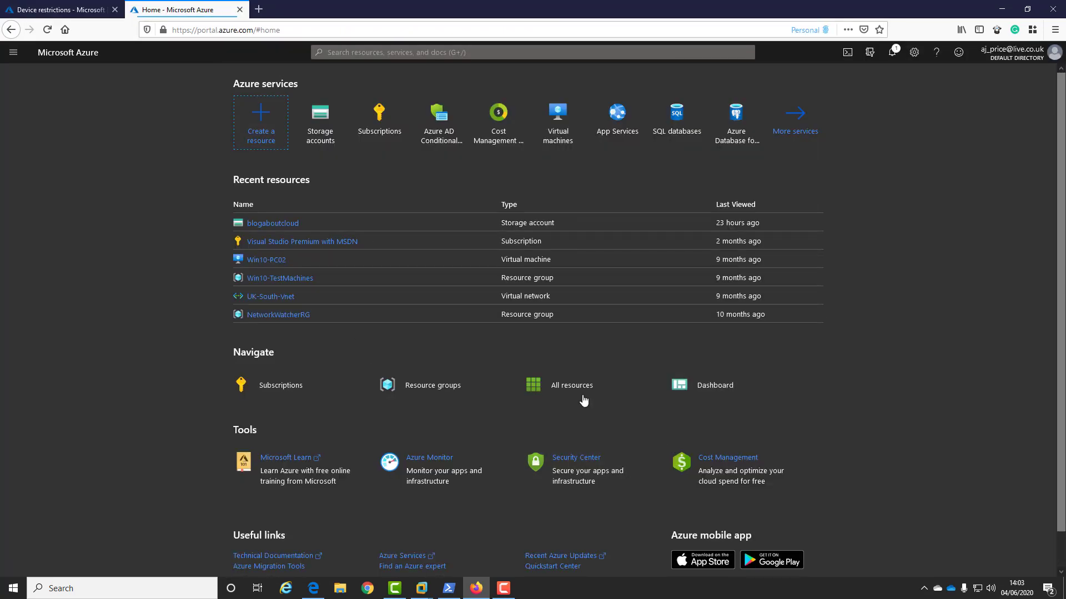
click(281, 223)
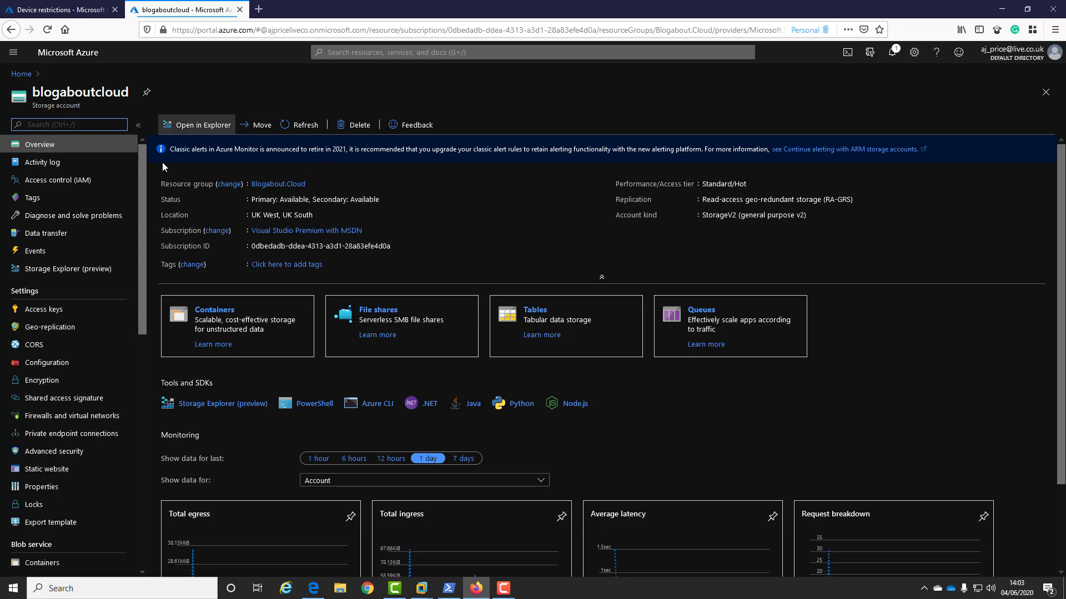
scroll(58, 533, down, 2)
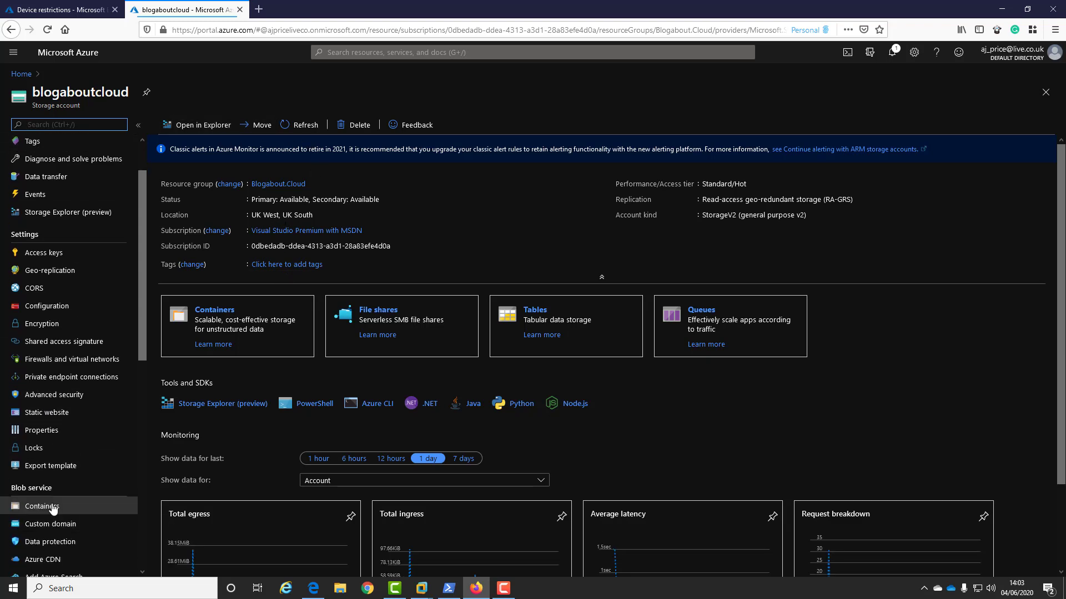
click(44, 506)
click(223, 189)
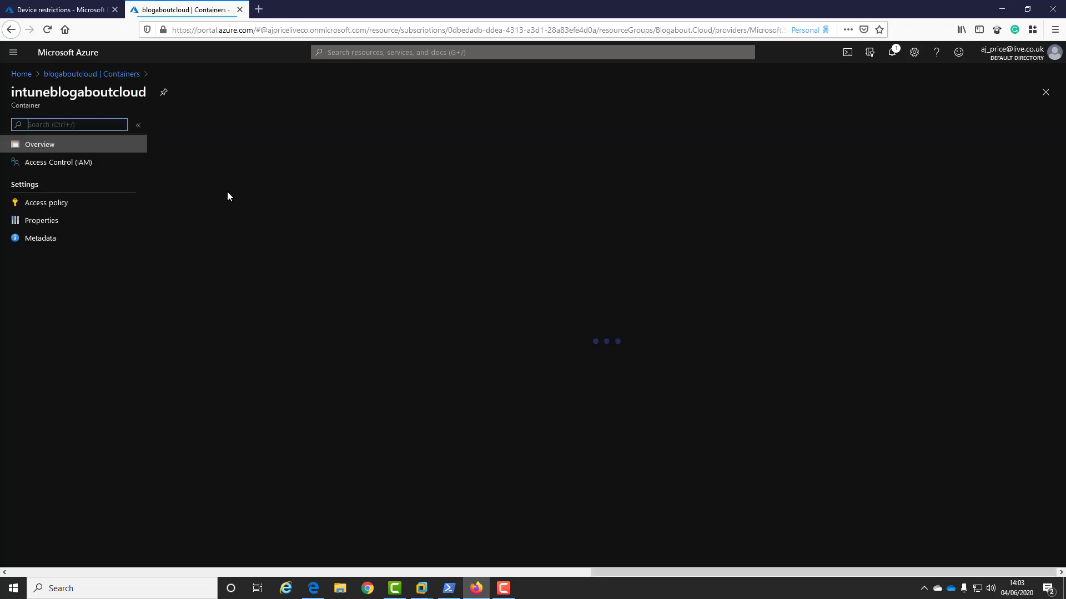
click(202, 237)
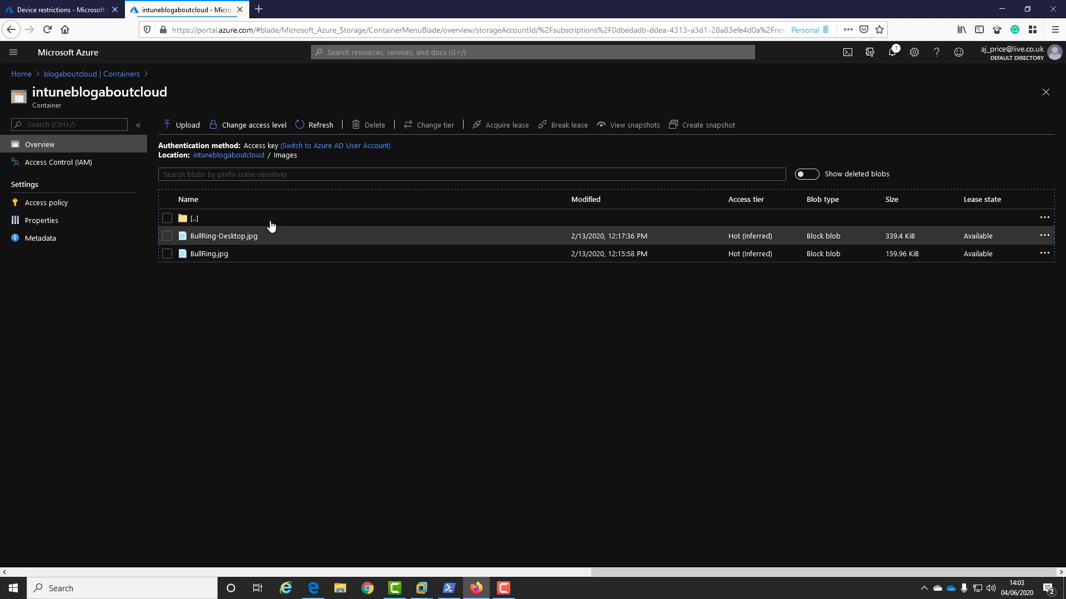
click(269, 240)
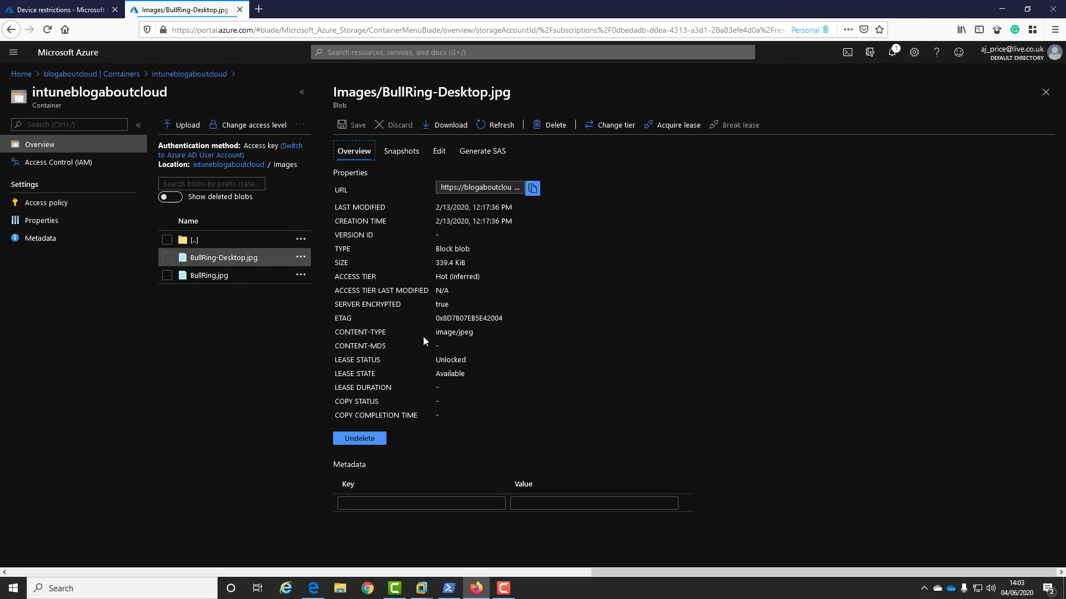
click(533, 188)
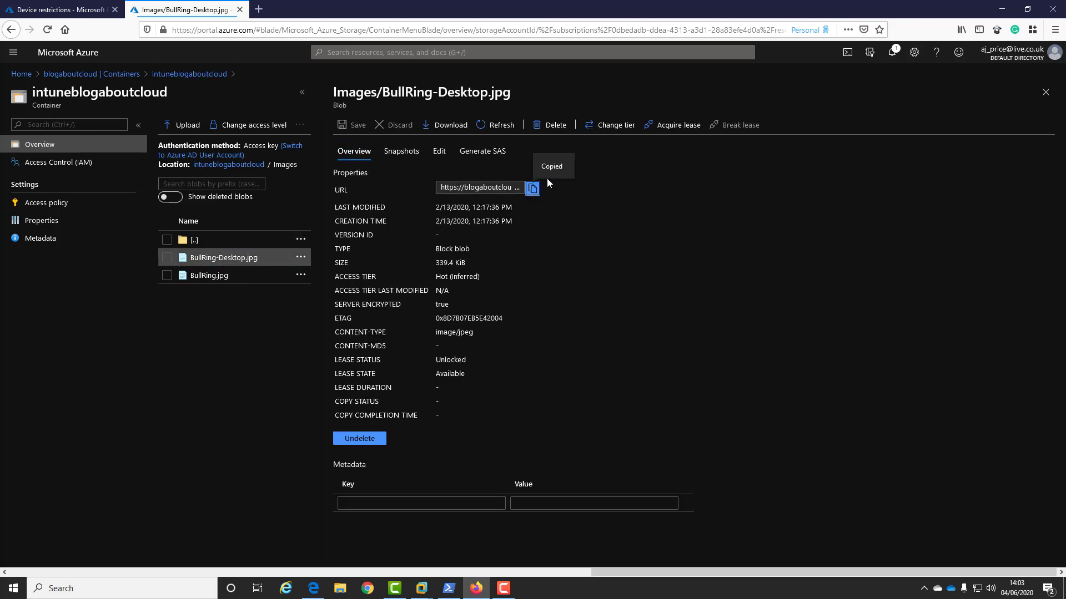
Step: Return to the Endpoint Manager profile and paste the copied BullRing-Desktop.jpg address as the Desktop background picture URL
click(66, 5)
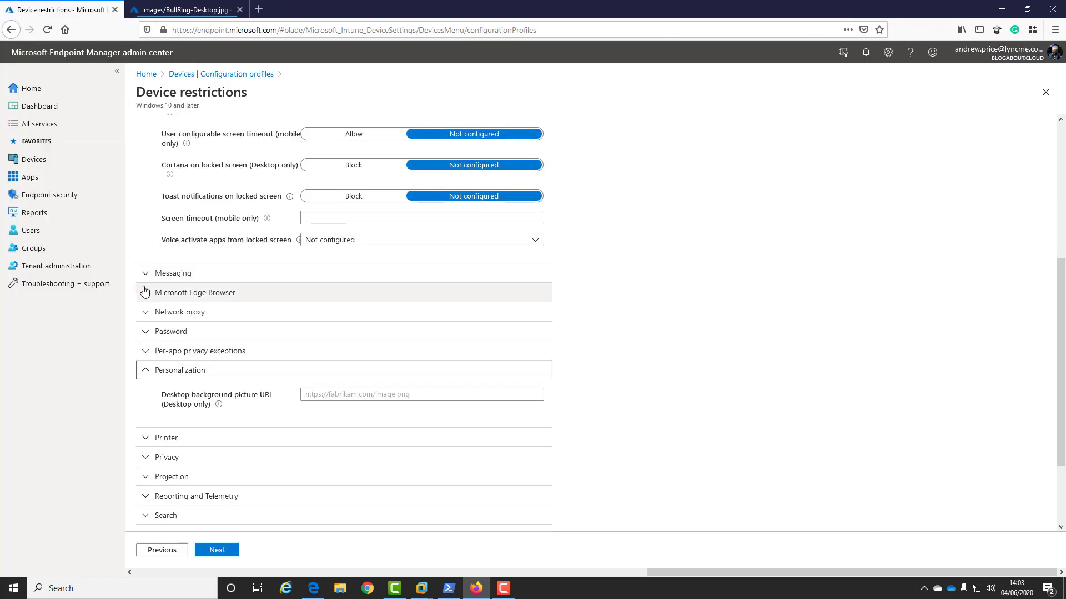
click(337, 396)
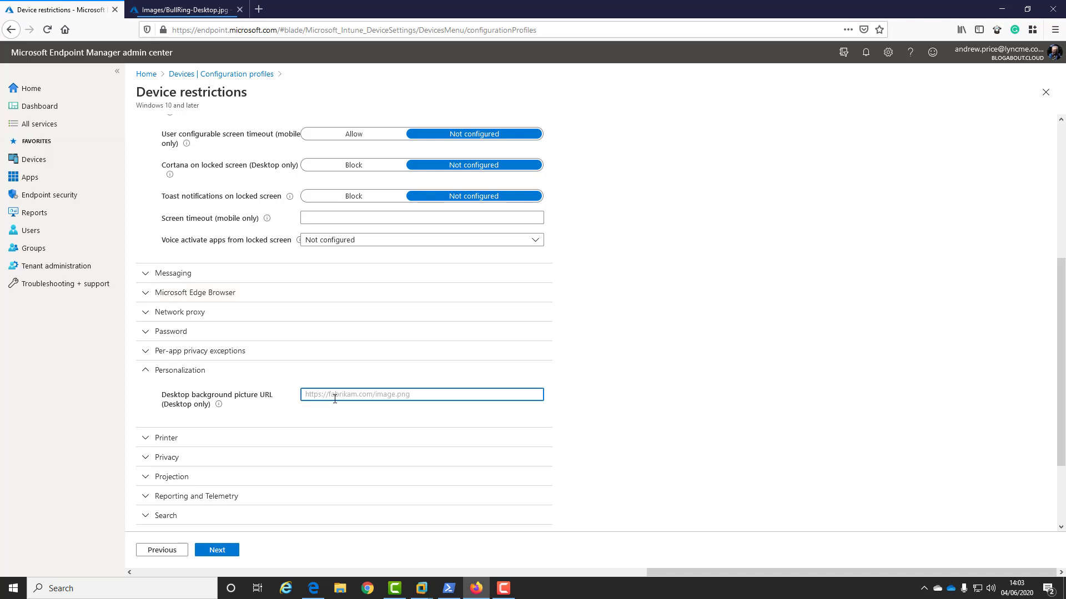
key(ctrl+v)
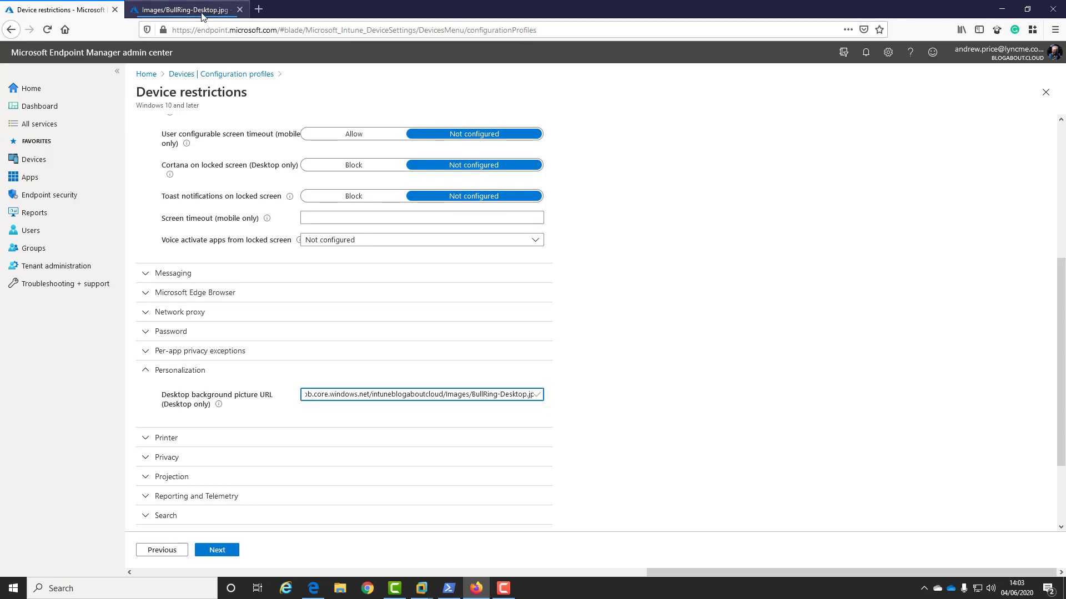
Step: Copy the URL of BullRing.jpg from the Azure portal and paste it as the profile's Locked screen picture URL in Endpoint Manager
click(183, 9)
click(210, 277)
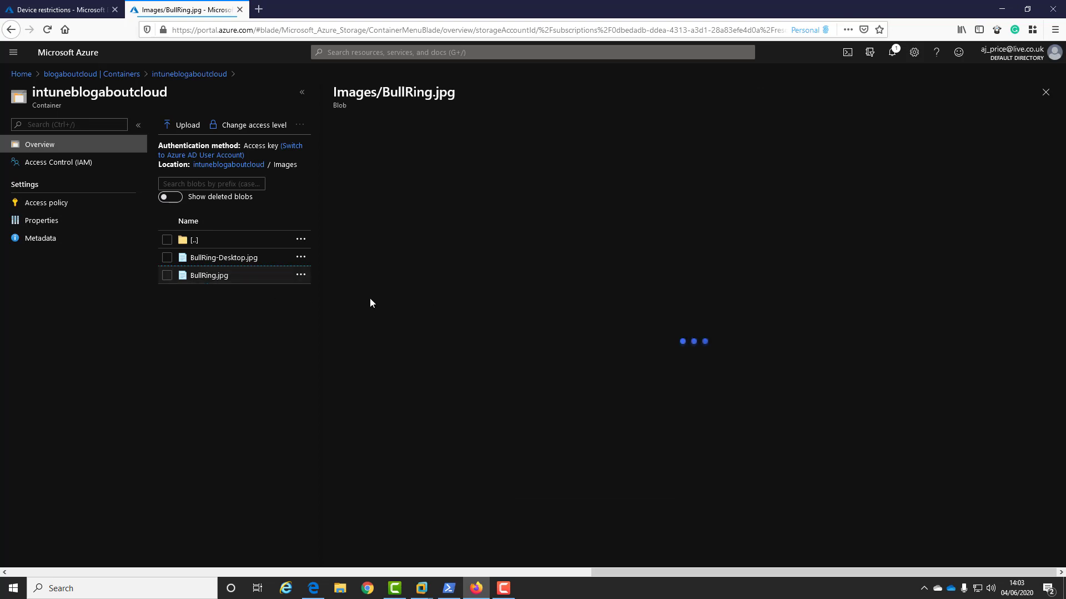
click(531, 189)
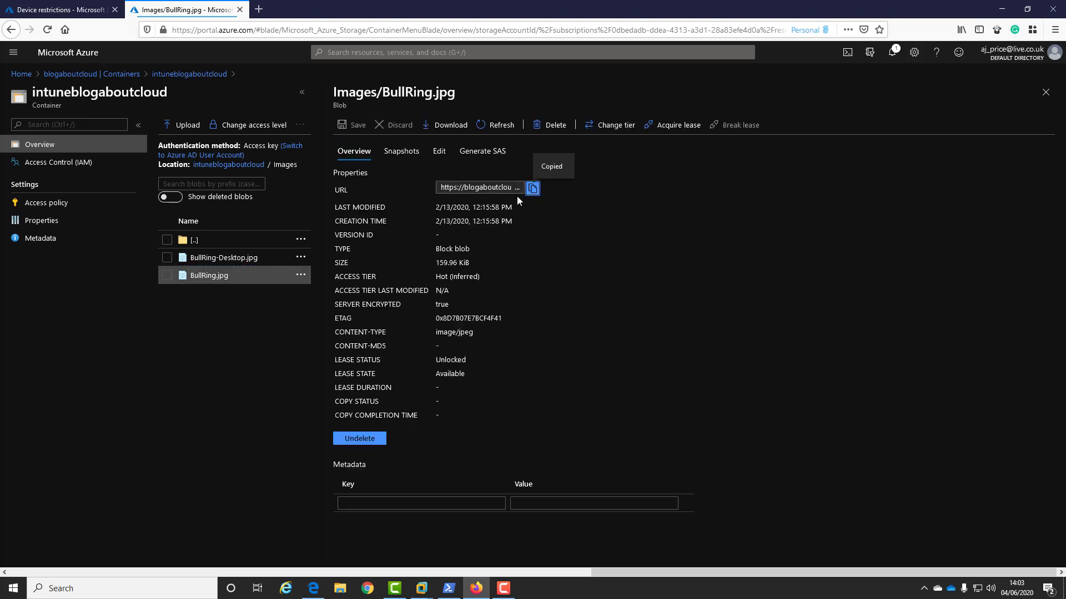
click(58, 9)
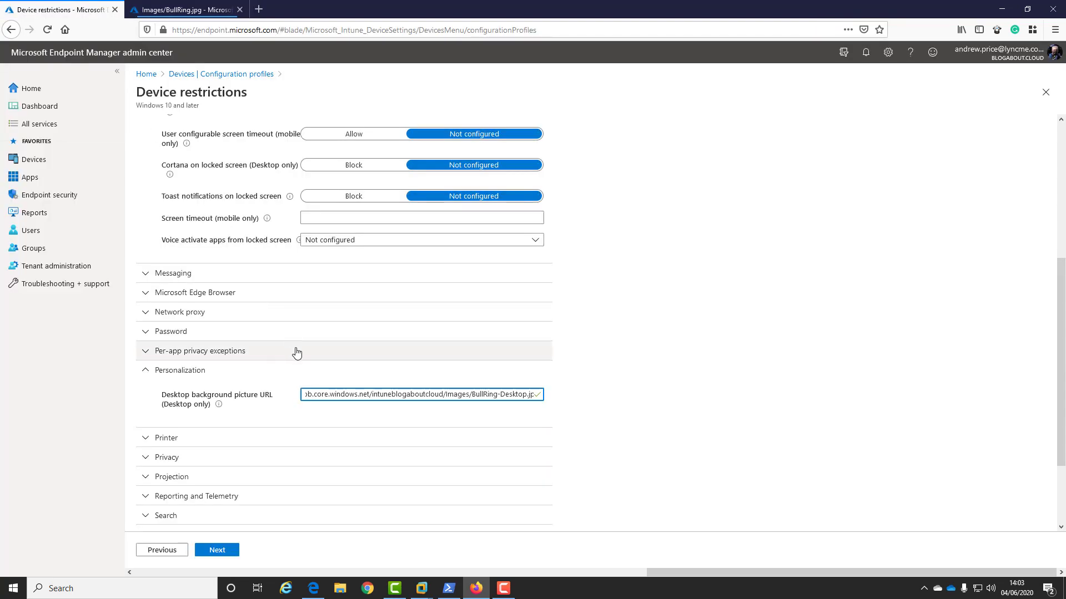
scroll(320, 229, up, 2)
click(325, 216)
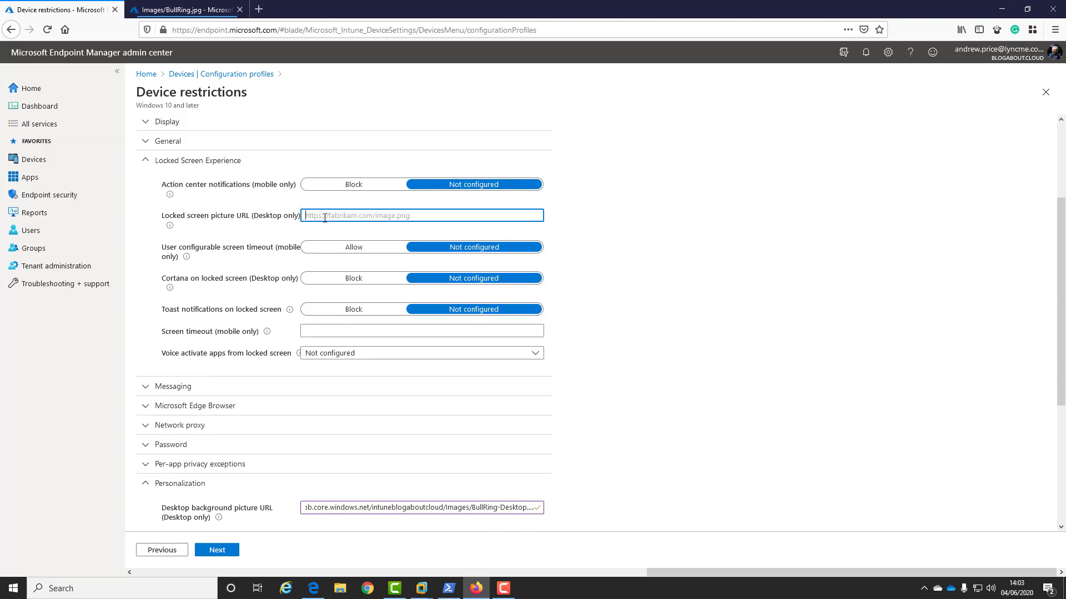
key(ctrl+v)
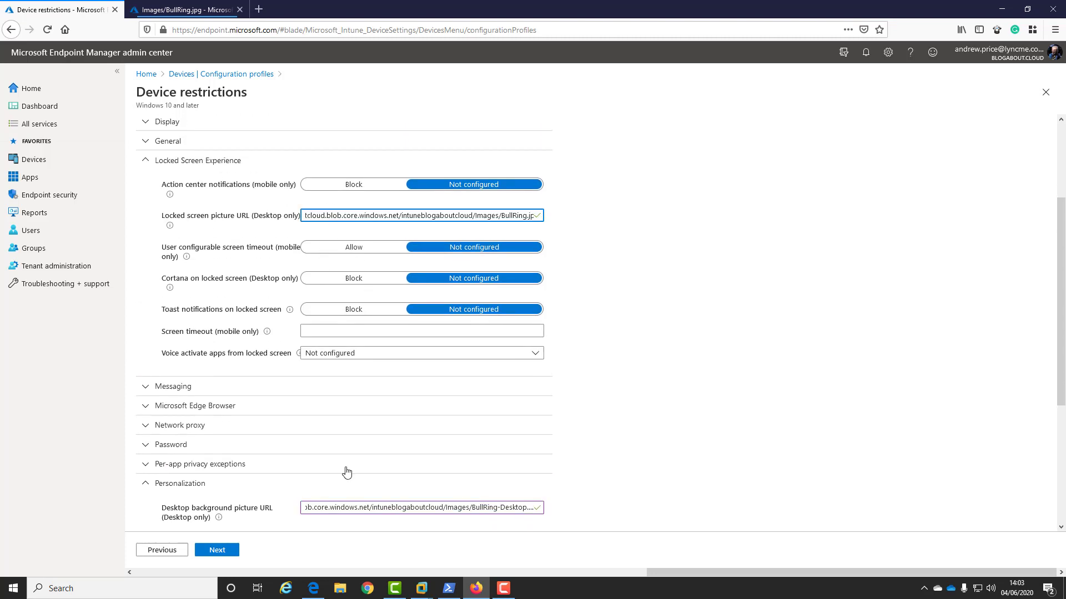
Step: Assign the profile to the groups AD Windows 10 Physical Devices and AD Windows 10 Virtual Devices, and continue to the final review
click(217, 551)
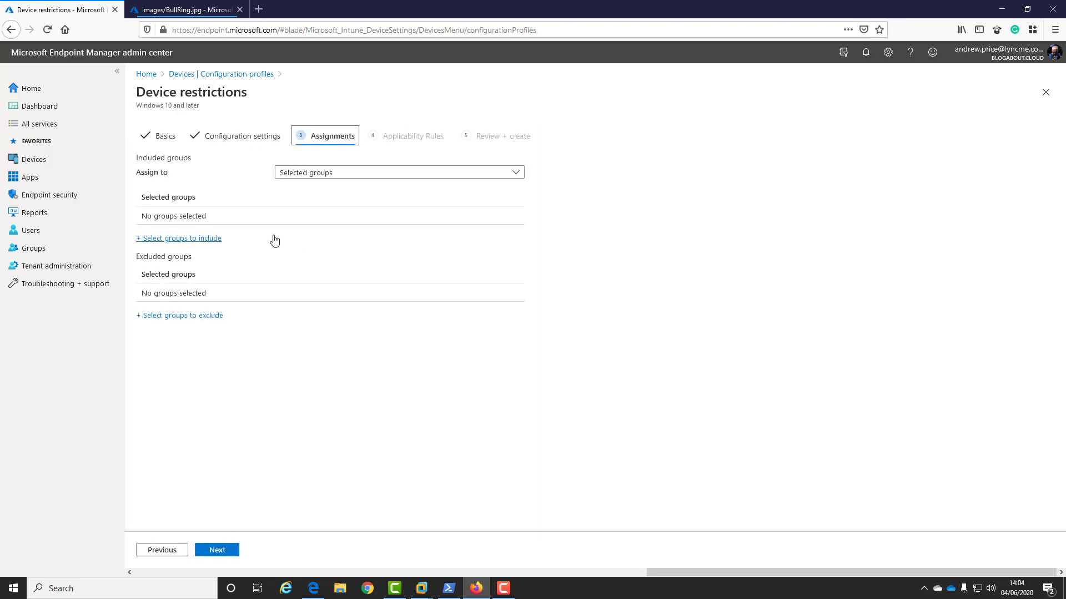
click(199, 240)
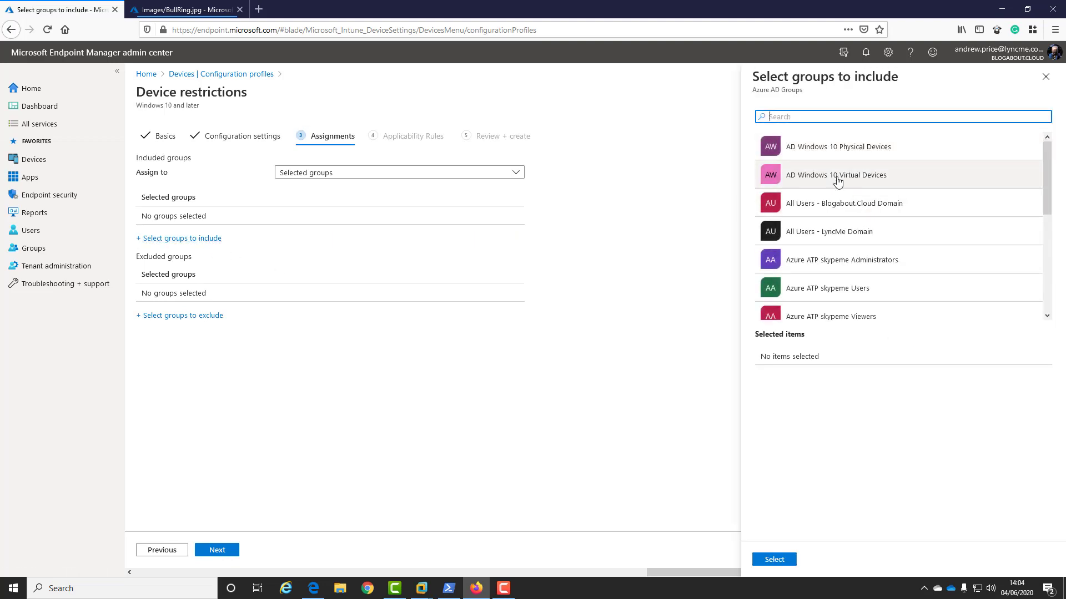
click(863, 157)
click(849, 176)
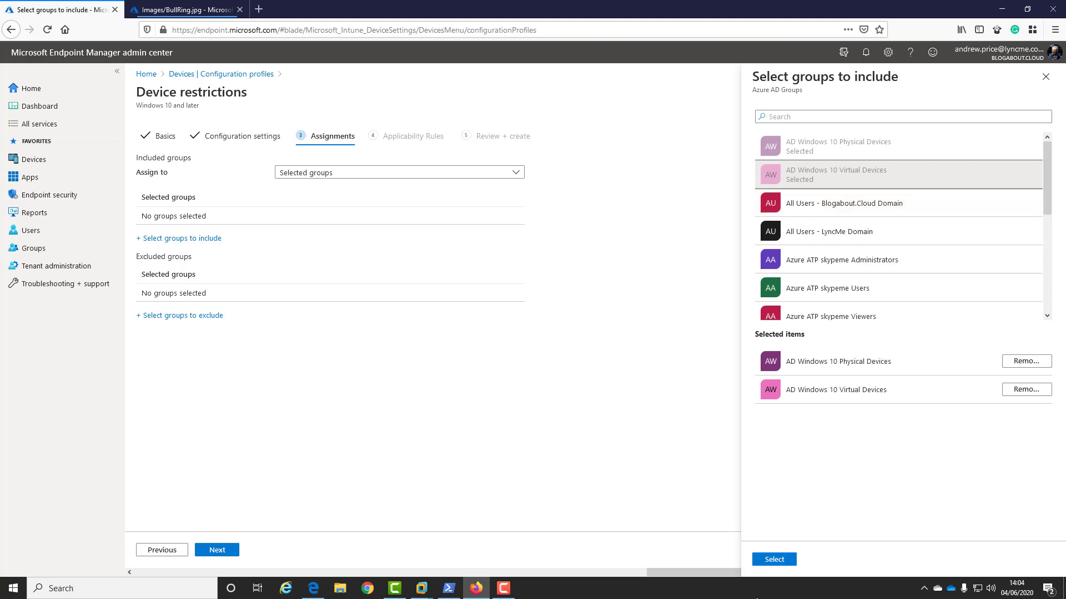
click(776, 560)
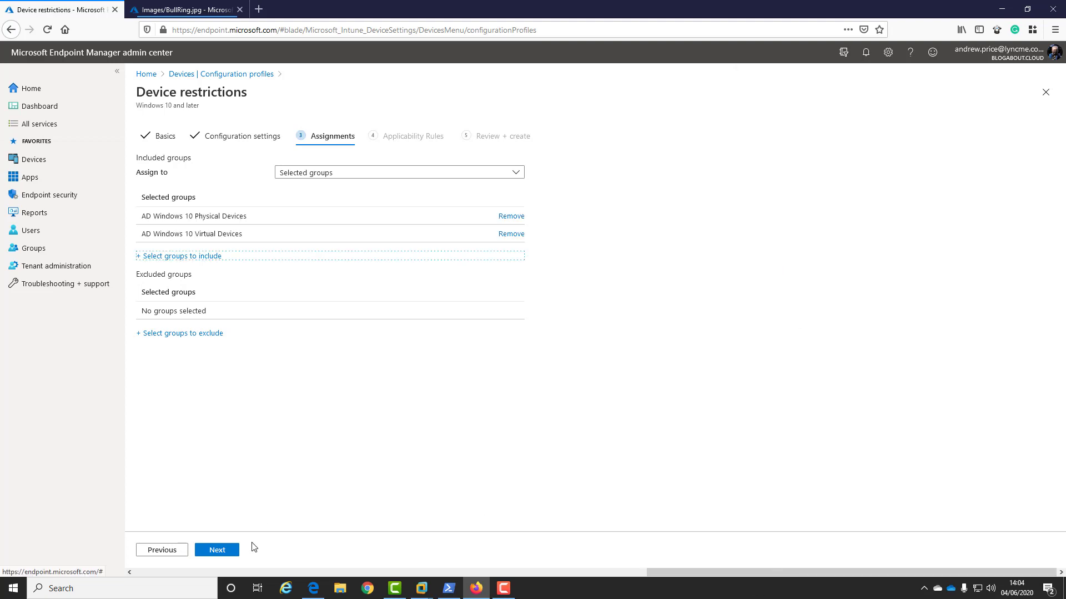
click(231, 550)
click(232, 550)
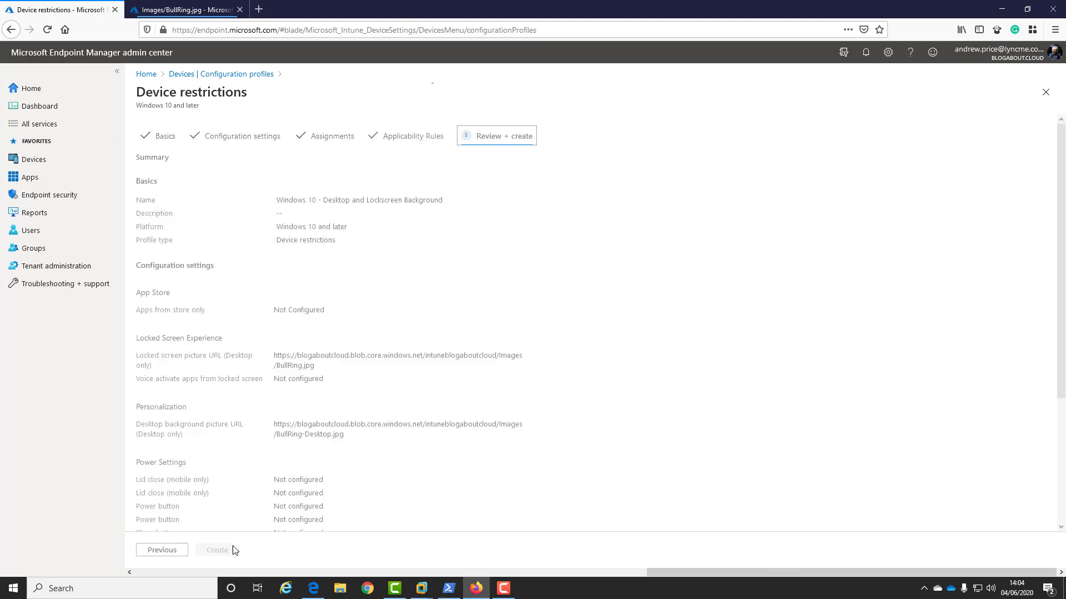
Step: Review the summary of the Windows 10 - Desktop and Lockscreen Background profile, including its picture URLs and assigned groups, and create it
scroll(369, 264, down, 3)
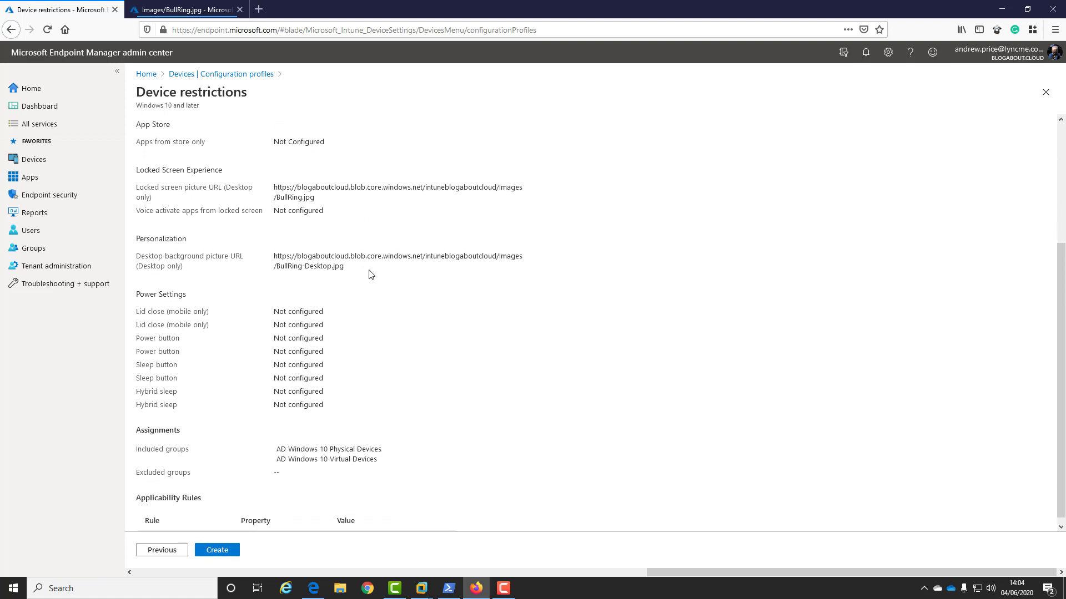
scroll(370, 274, up, 2)
scroll(368, 278, down, 3)
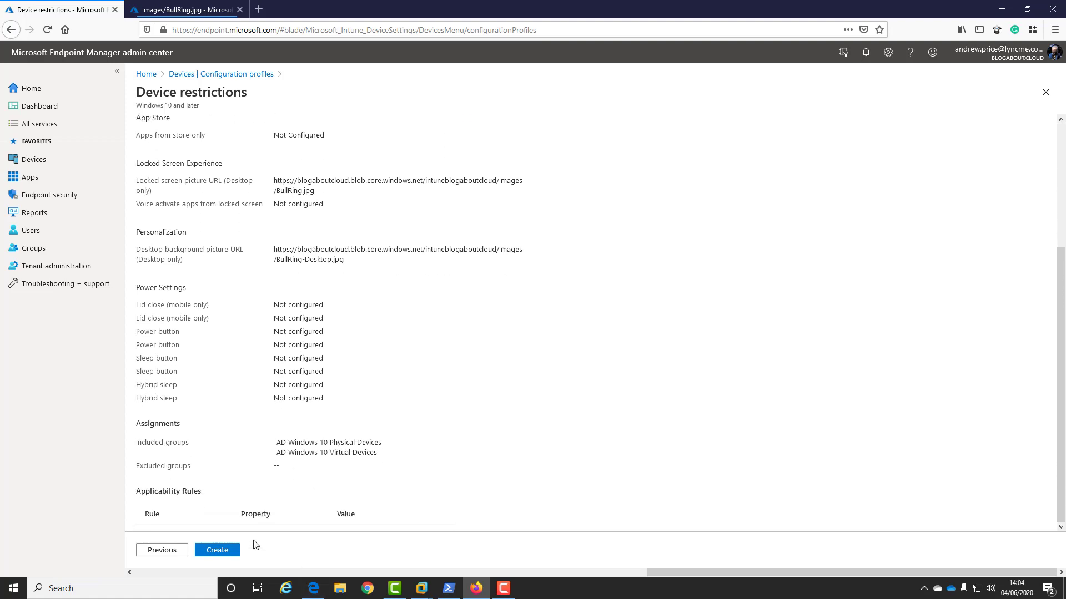
click(229, 551)
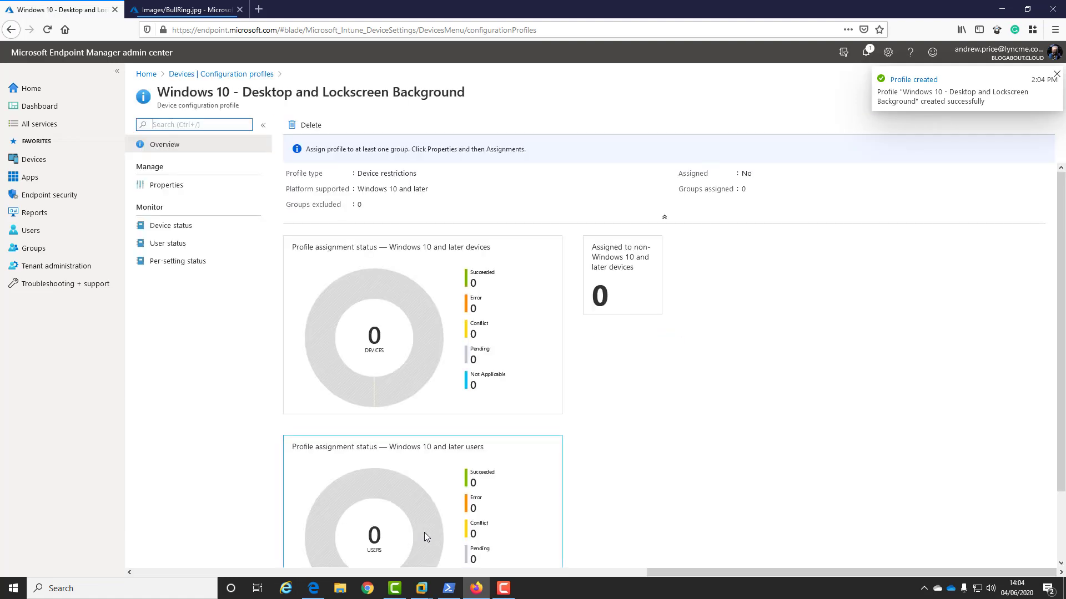
Step: Refresh the configuration profiles list, reopen Windows 10 - Desktop and Lockscreen Background, and view its per-device deployment status
click(221, 73)
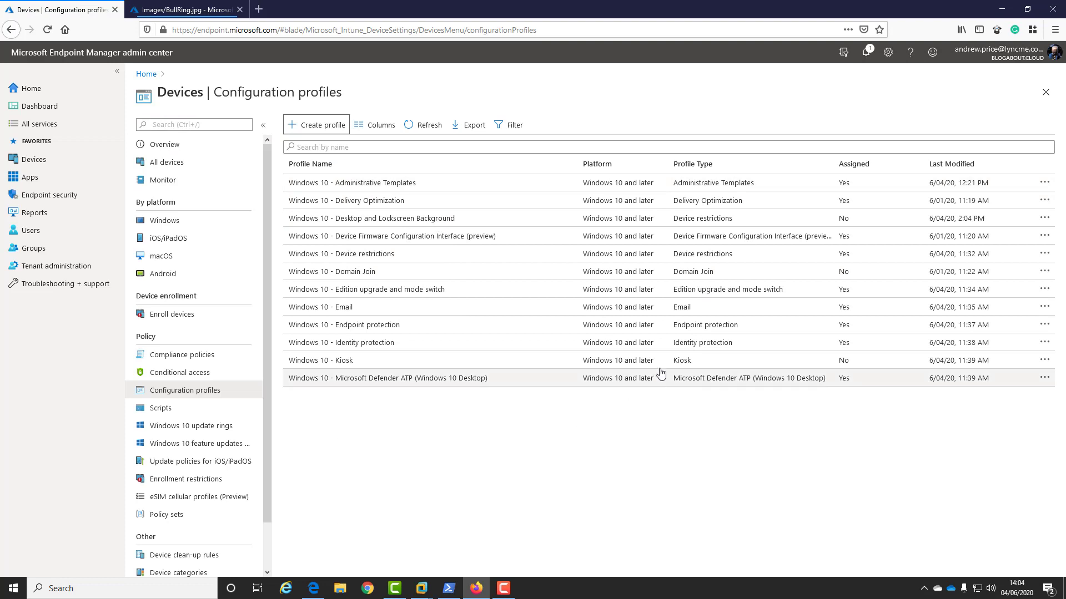
click(423, 127)
click(366, 219)
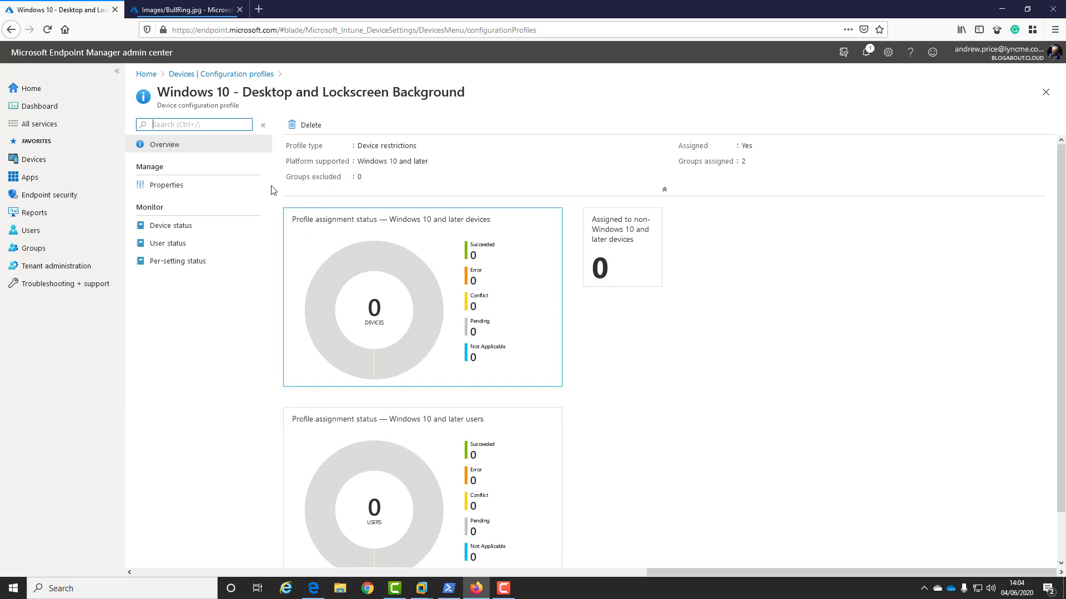
click(191, 227)
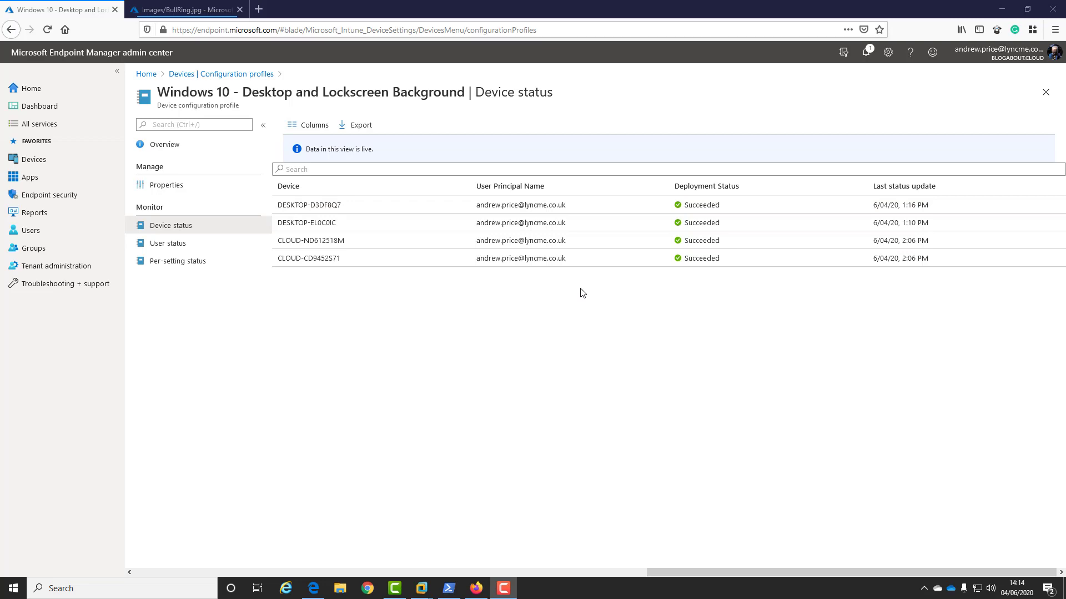
Step: Switch to VMware Workstation and examine the lock screen backgrounds of the DESKTOP-EL0C0IC and DESKTOP-D3DF8Q7 virtual machines
mouse_move(422, 588)
click(394, 545)
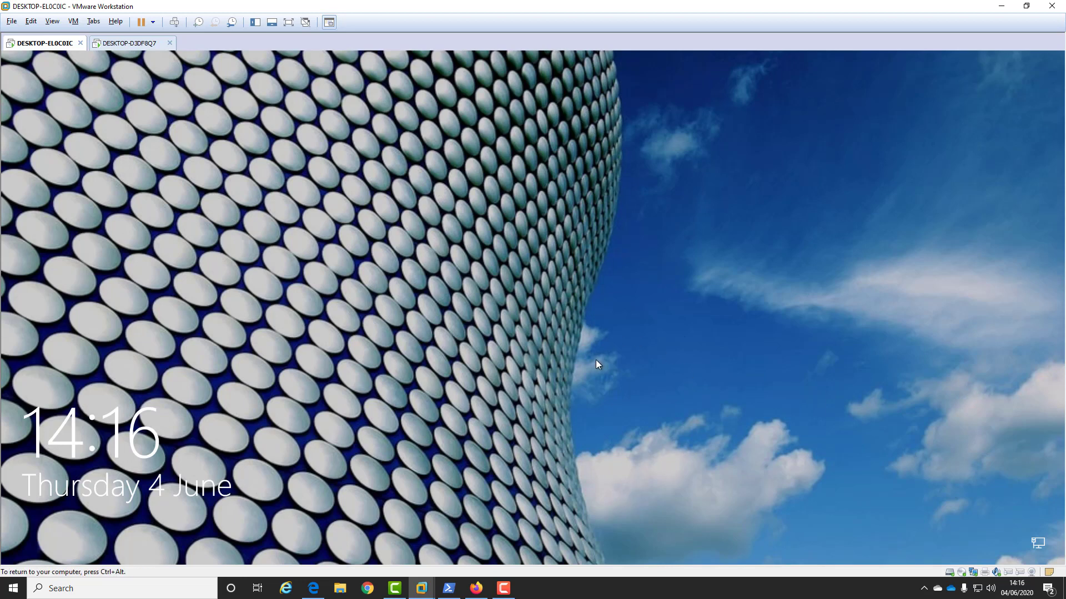
click(131, 43)
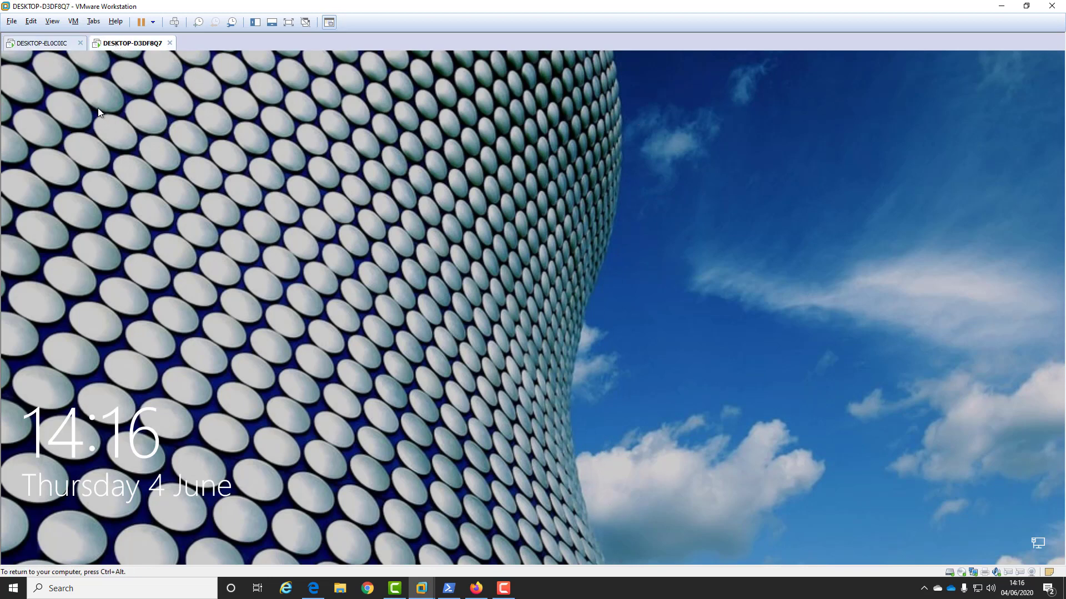
Step: Sign in to the DESKTOP-EL0C0IC virtual machine with the account PIN and release input back to the host
click(41, 43)
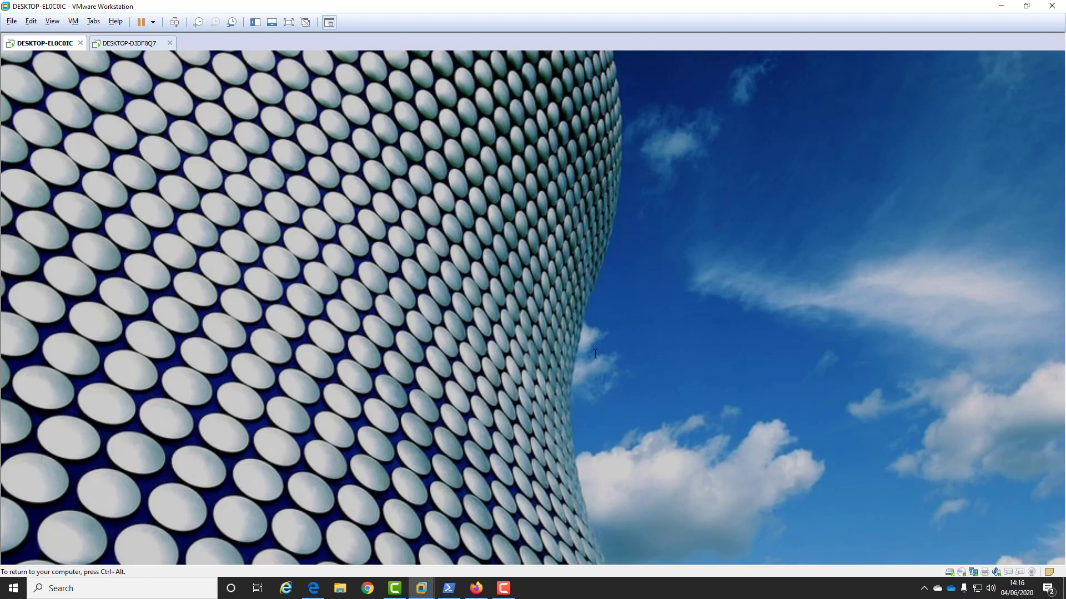
click(595, 354)
text(••••)
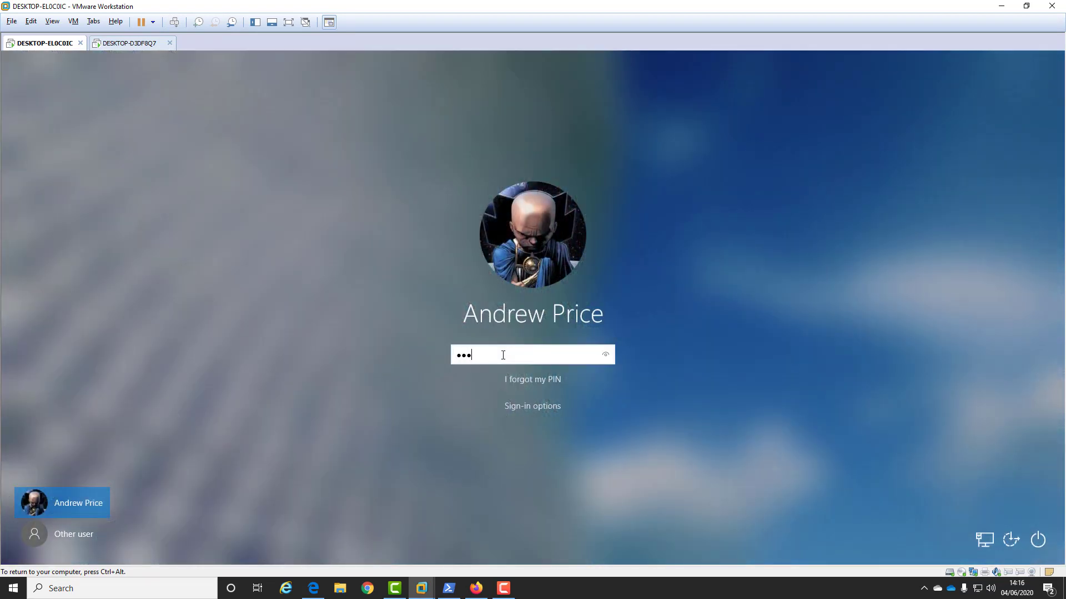
key(ctrl+alt)
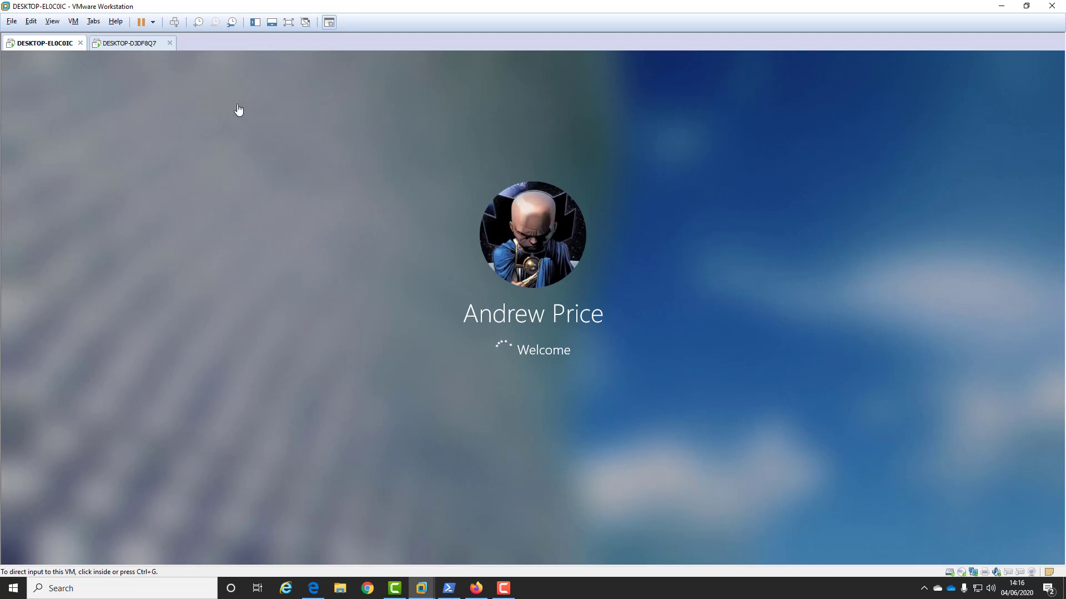
Step: Sign in to the DESKTOP-D3DF8Q7 virtual machine with the account PIN
click(140, 42)
click(576, 383)
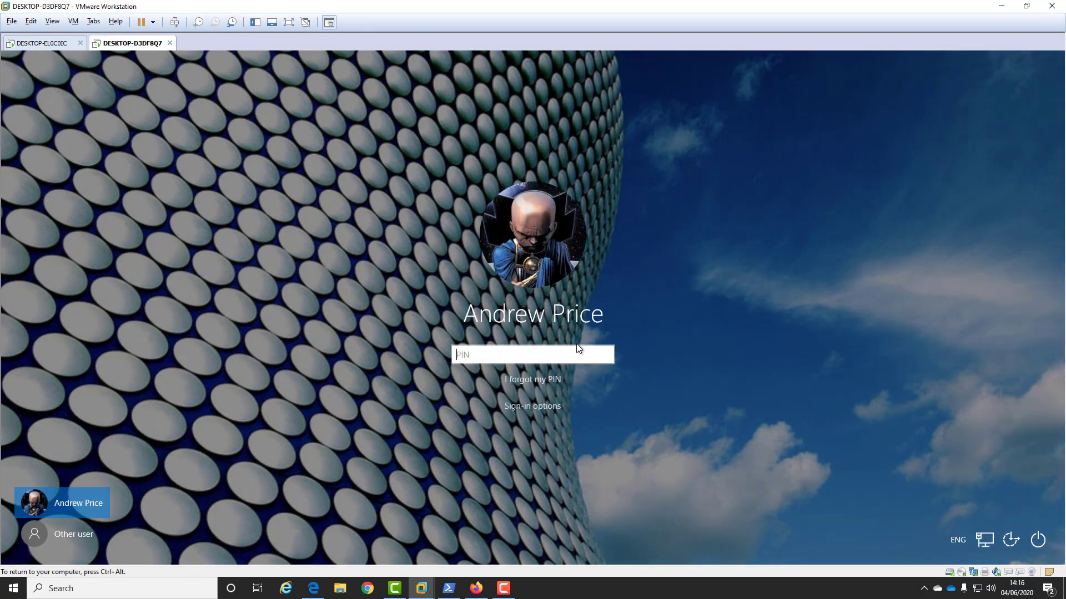
text(•••••)
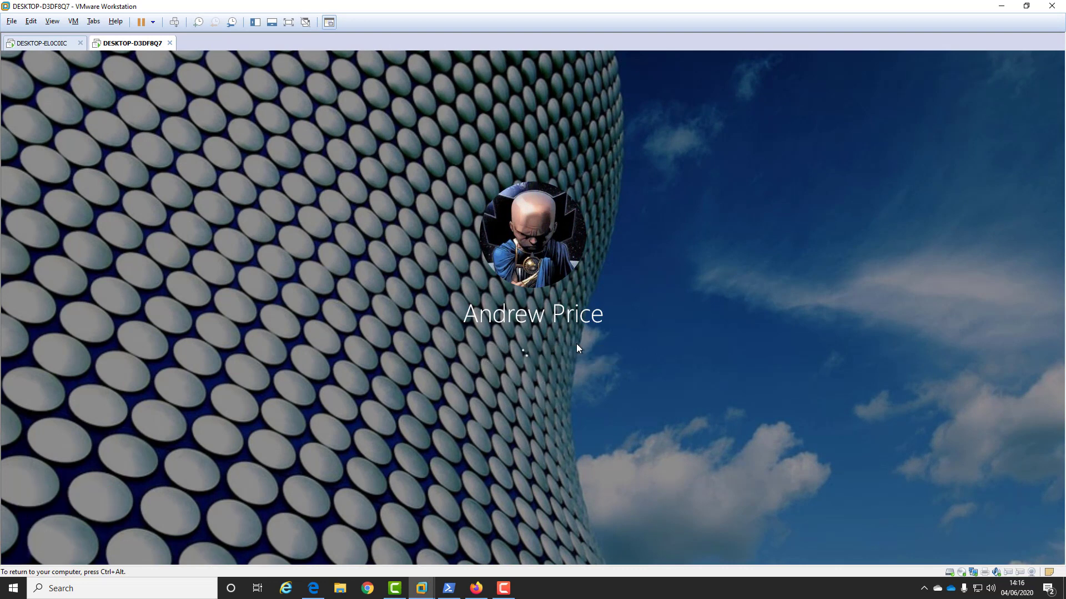
Step: Compare the desktop backgrounds on the DESKTOP-EL0C0IC and DESKTOP-D3DF8Q7 virtual machines
click(20, 42)
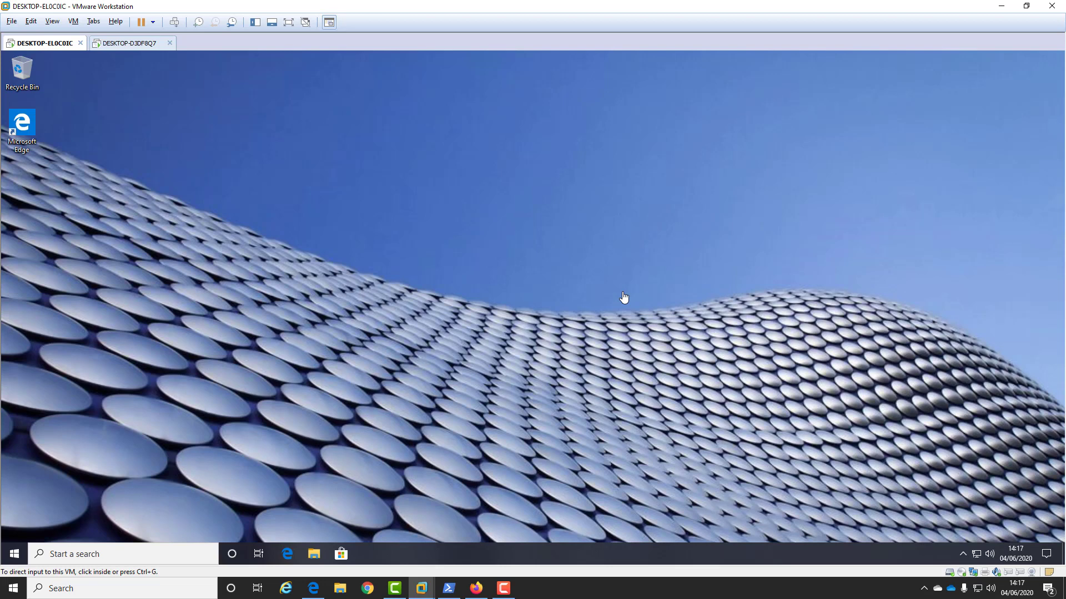
click(571, 237)
key(ctrl+alt)
click(111, 44)
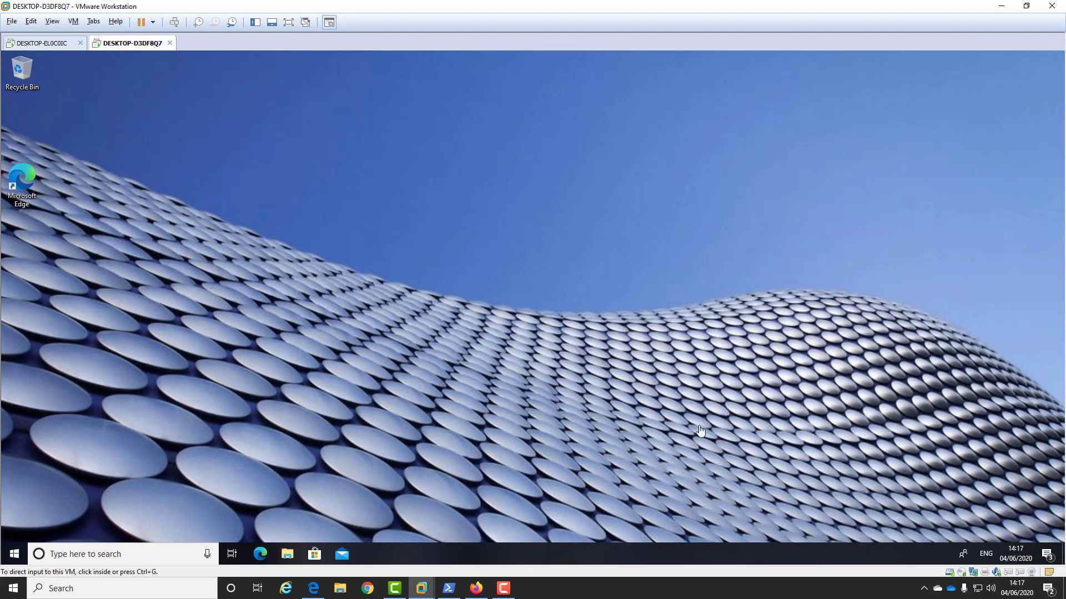
Step: Open the desktop's Personalise settings on DESKTOP-EL0C0IC and check whether the Background options can be changed
click(34, 43)
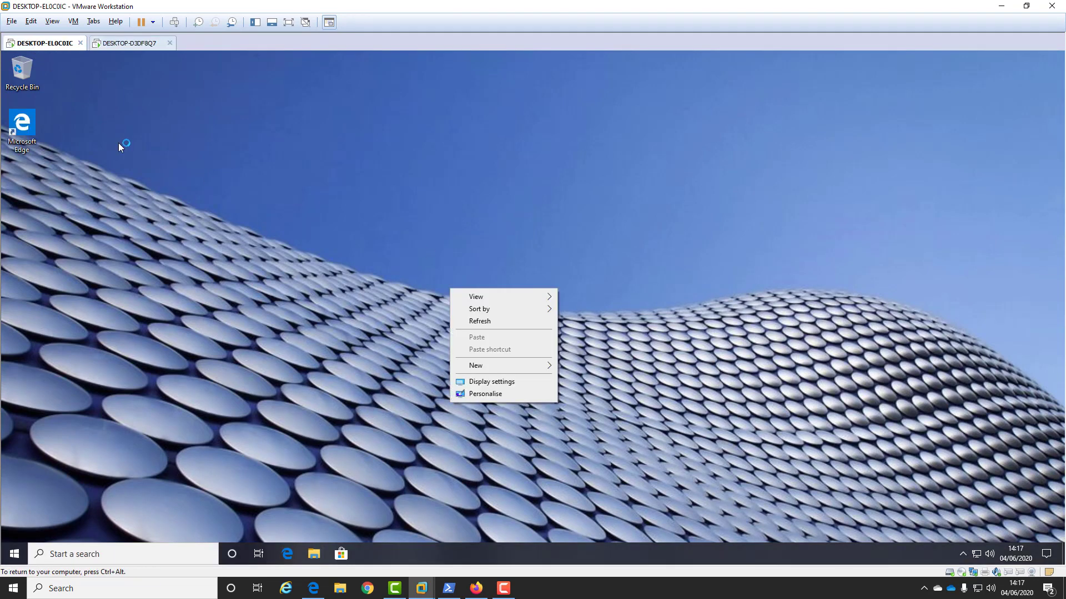
click(498, 393)
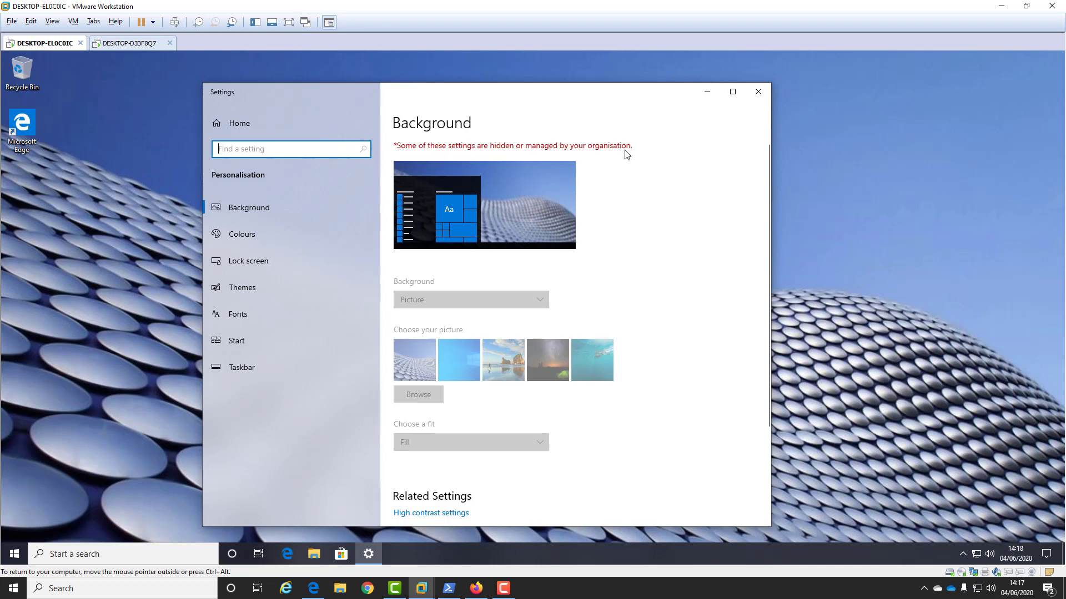
click(528, 281)
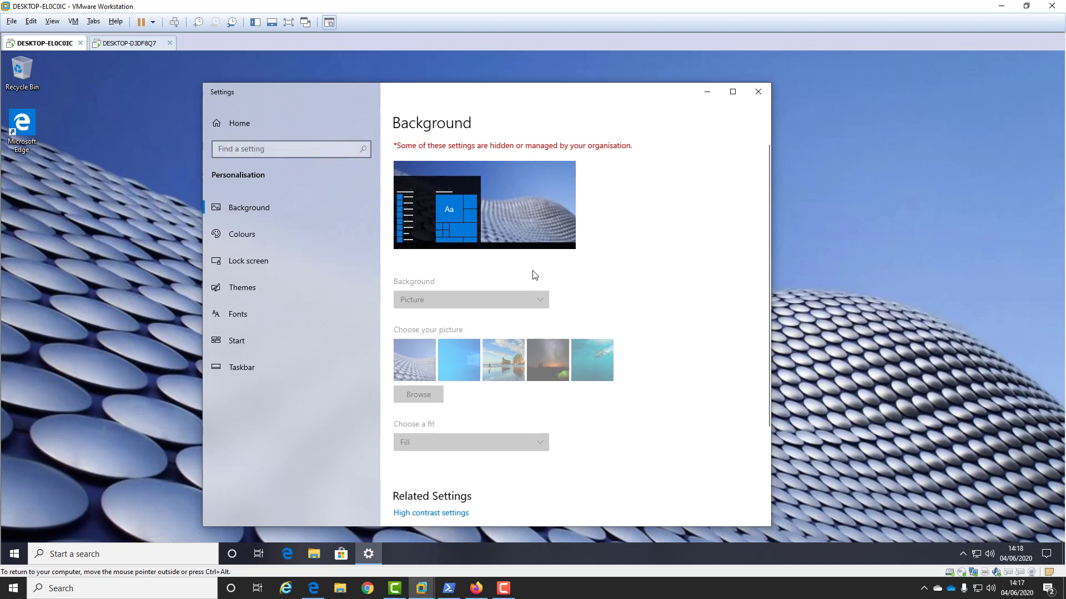